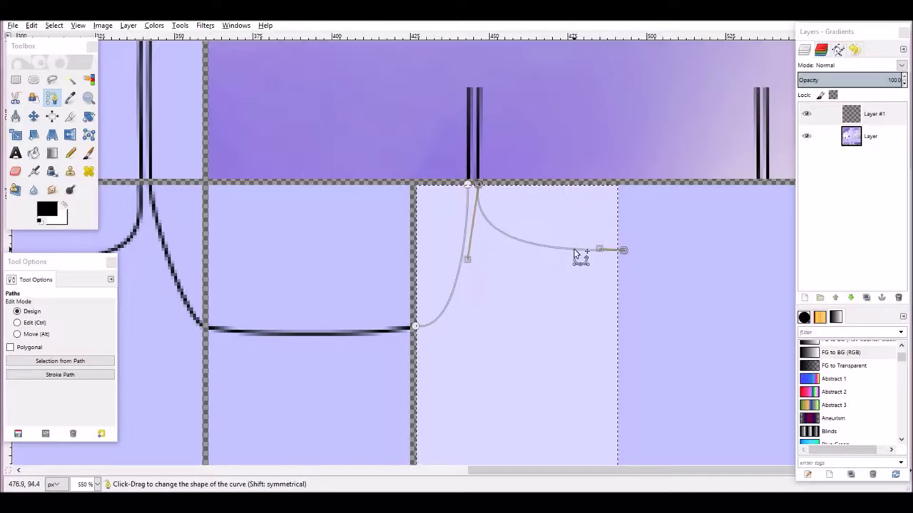
Outline half a teardrop on the back torso panel and stroke two curved waistband lines across the selected left half of the front torso panel.
{"action": "scroll", "coordinate": [617, 275], "scroll_direction": "down", "scroll_amount": 3}
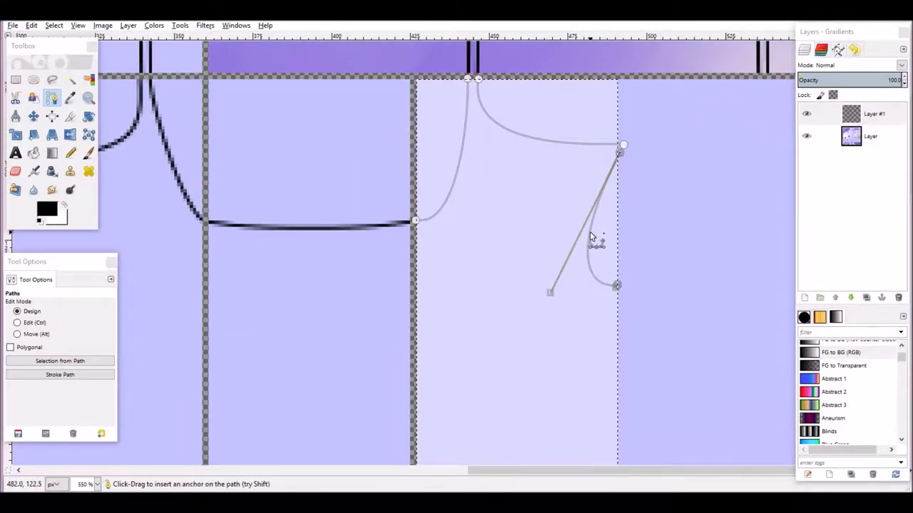
{"action": "left_click", "coordinate": [16, 80]}
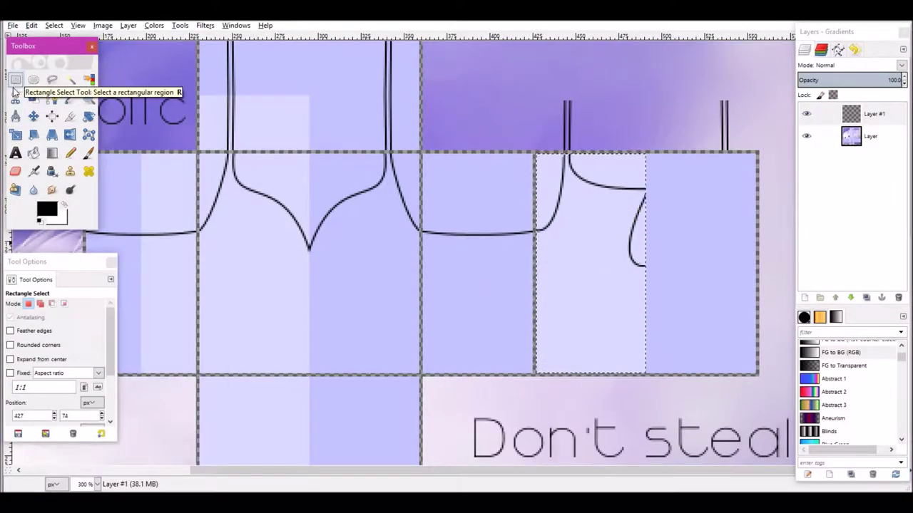
{"action": "key", "text": "b"}
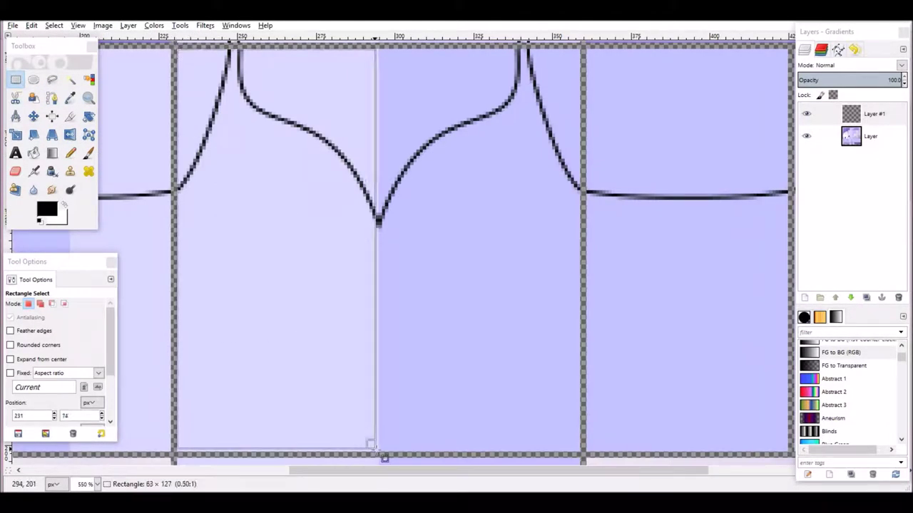
{"action": "key", "text": "b"}
{"action": "left_click", "coordinate": [174, 306]}
{"action": "left_click_drag", "start_coordinate": [379, 333], "coordinate": [396, 333]}
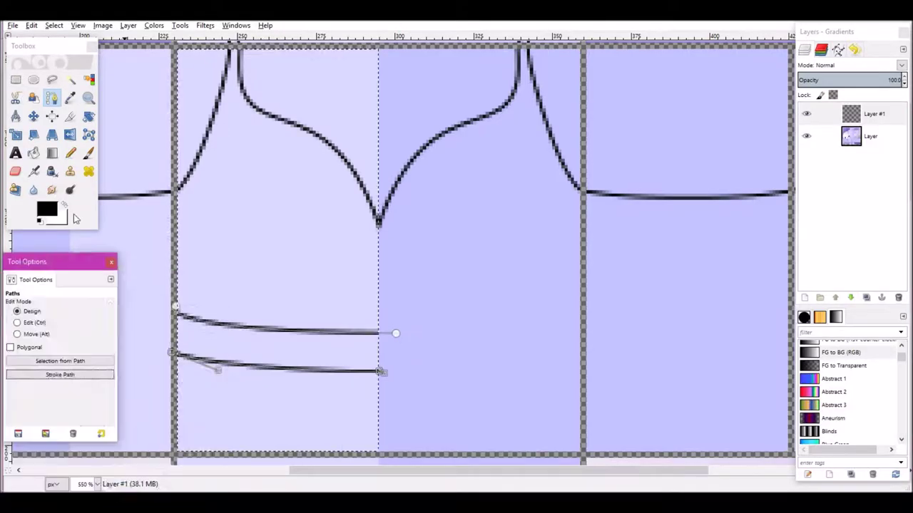
Select part of the side panel beside the front torso and stroke matching waistband lines across it up to the seam.
{"action": "key", "text": "r"}
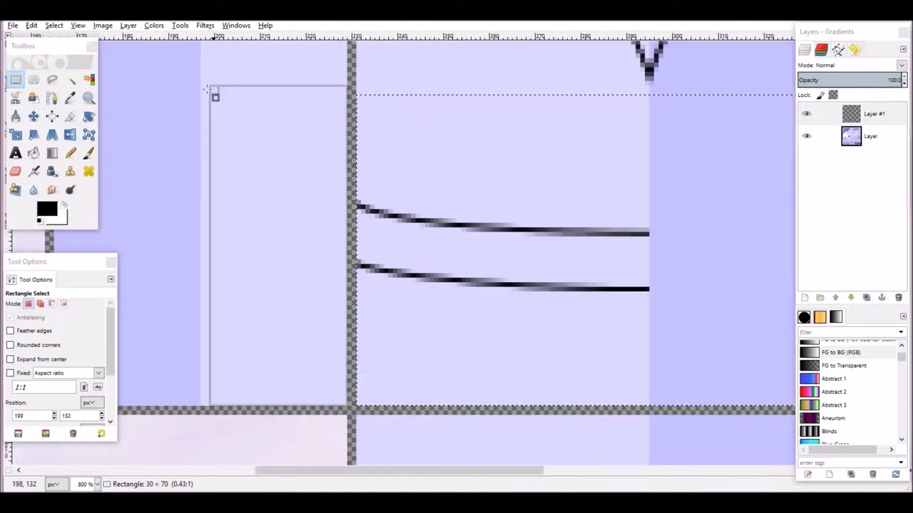
{"action": "key", "text": "b"}
{"action": "left_click", "coordinate": [198, 211]}
{"action": "left_click", "coordinate": [347, 206]}
{"action": "left_click", "coordinate": [60, 374]}
{"action": "left_click", "coordinate": [135, 477]}
Stroke a wavy hem line along the lower edge of the sleeve panel on Layer #1 and a nearly straight one across the adjacent panel.
{"action": "key", "text": "r"}
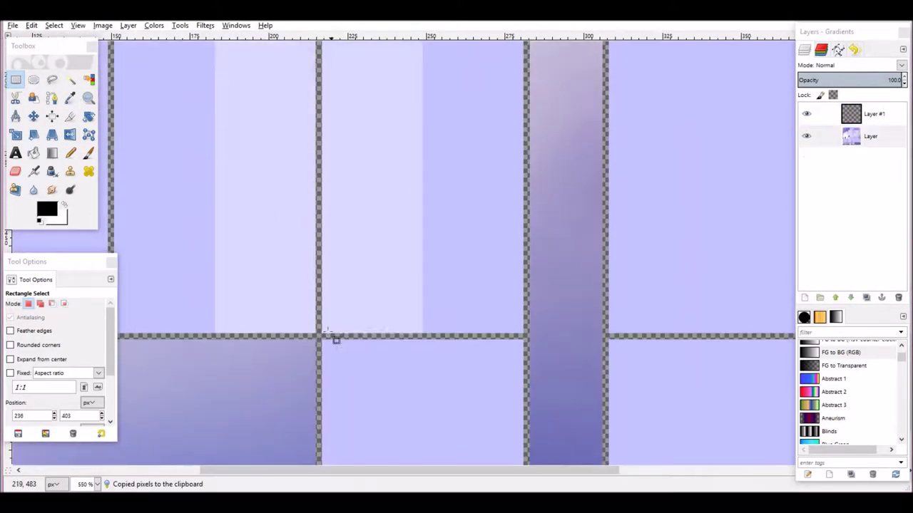
{"action": "key", "text": "b"}
{"action": "left_click", "coordinate": [320, 325]}
{"action": "left_click", "coordinate": [422, 305]}
{"action": "left_click", "coordinate": [60, 374]}
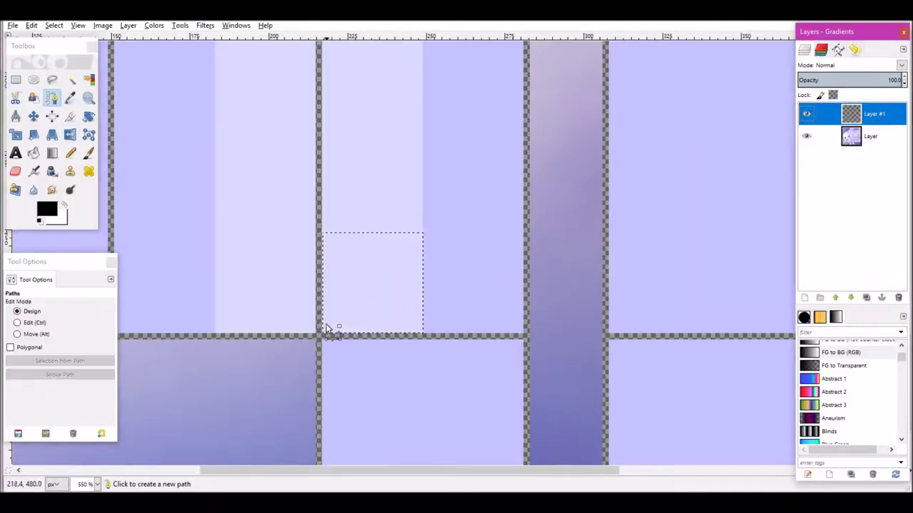
{"action": "left_click", "coordinate": [321, 323]}
{"action": "left_click", "coordinate": [429, 303]}
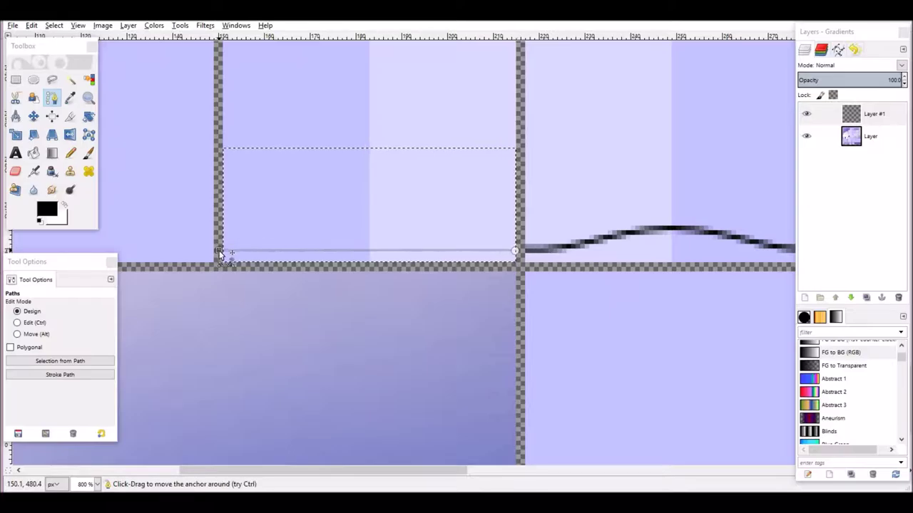
{"action": "left_click", "coordinate": [60, 374]}
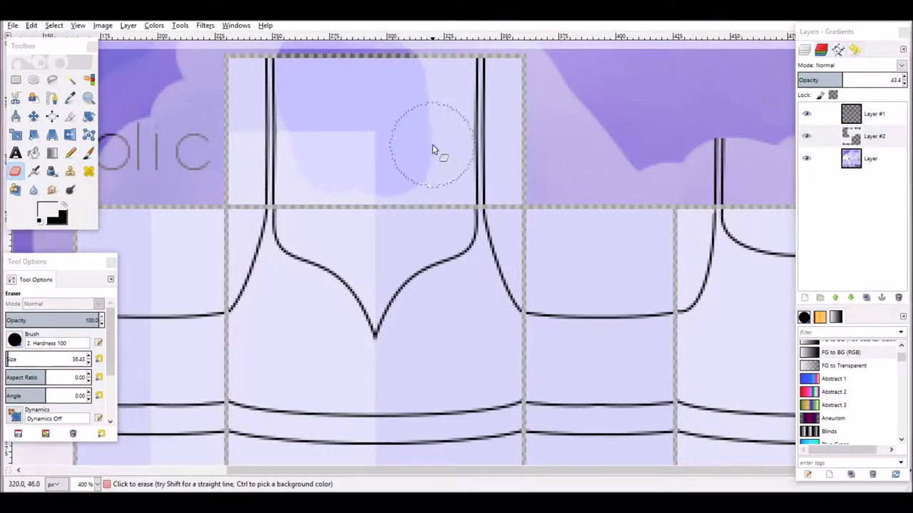
Erase Layer #2's translucent white fill above the front, side and back necklines using a Hardness 100 eraser at size 36.43.
{"action": "mouse_move", "coordinate": [322, 137]}
{"action": "left_mouse_down"}
{"action": "mouse_move", "coordinate": [429, 211]}
{"action": "mouse_move", "coordinate": [419, 229]}
{"action": "mouse_move", "coordinate": [434, 185]}
{"action": "mouse_move", "coordinate": [363, 238]}
{"action": "mouse_move", "coordinate": [317, 221]}
{"action": "mouse_move", "coordinate": [329, 114]}
{"action": "mouse_move", "coordinate": [221, 72]}
{"action": "left_mouse_up"}
{"action": "scroll", "coordinate": [295, 143], "scroll_direction": "down", "scroll_amount": 1}
{"action": "scroll", "coordinate": [387, 169], "scroll_direction": "up", "scroll_amount": 1}
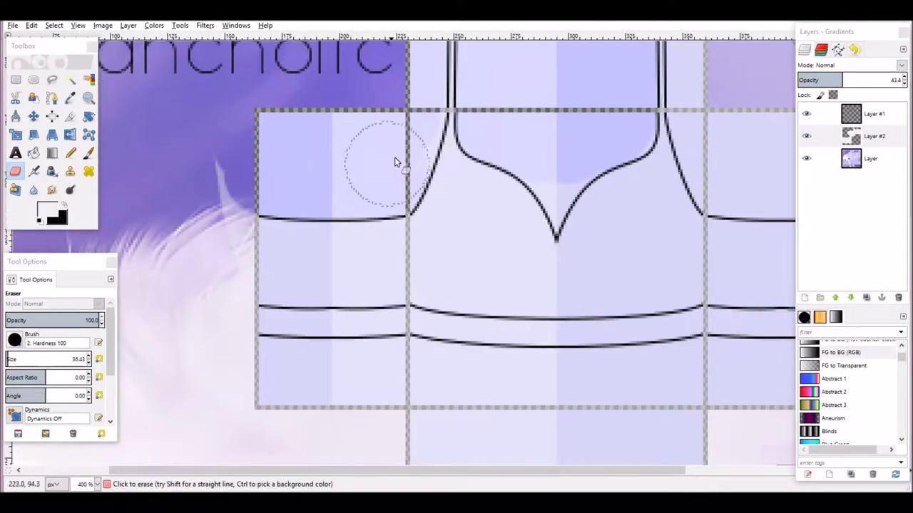
{"action": "scroll", "coordinate": [463, 178], "scroll_direction": "right", "scroll_amount": 5}
{"action": "left_click_drag", "start_coordinate": [498, 107], "coordinate": [494, 157]}
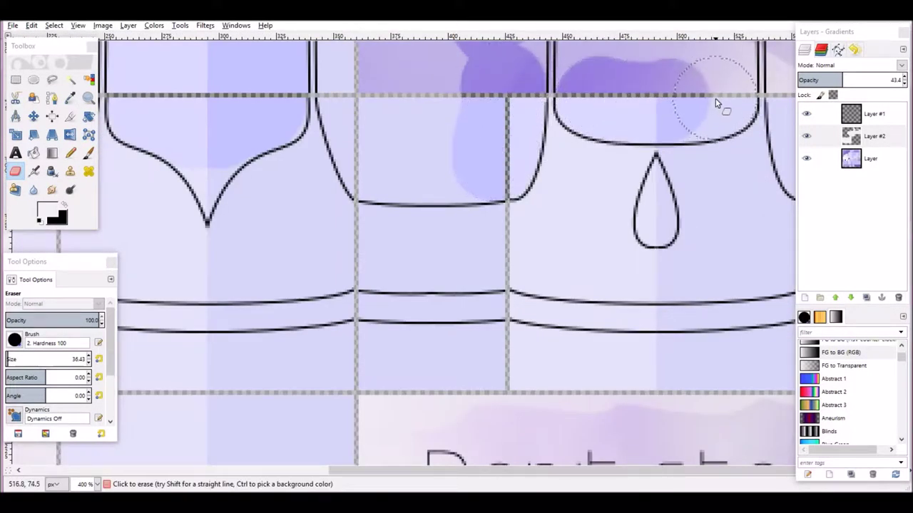
{"action": "scroll", "coordinate": [716, 105], "scroll_direction": "down", "scroll_amount": 3}
{"action": "scroll", "coordinate": [580, 207], "scroll_direction": "up", "scroll_amount": 4}
{"action": "scroll", "coordinate": [348, 146], "scroll_direction": "left", "scroll_amount": 5}
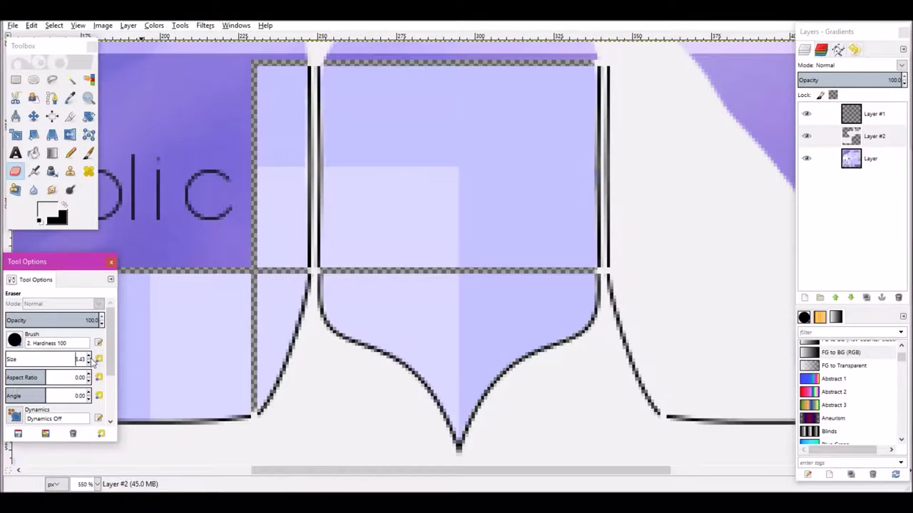
Erase the leftover white around the shoulder straps at size 11.43 and below the sleeve hem lines at size 8.
{"action": "left_click_drag", "start_coordinate": [642, 114], "coordinate": [629, 237]}
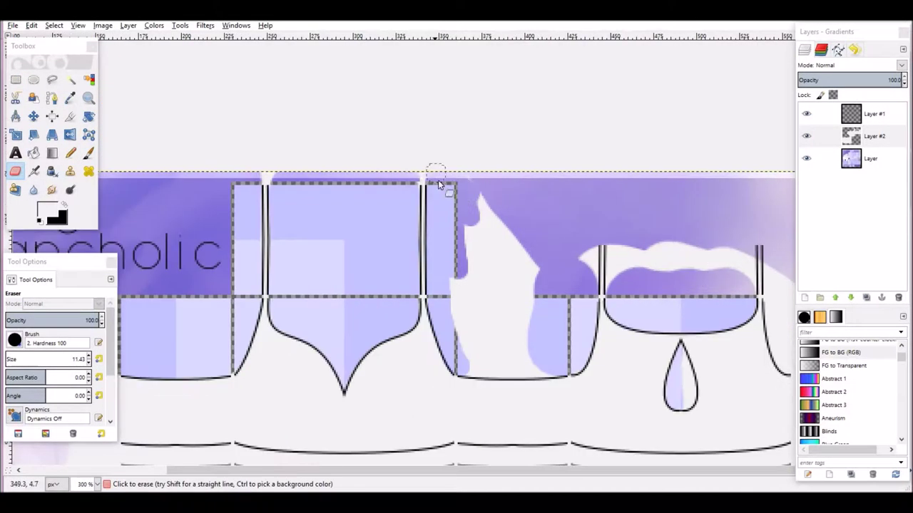
{"action": "left_click_drag", "start_coordinate": [463, 214], "coordinate": [540, 368]}
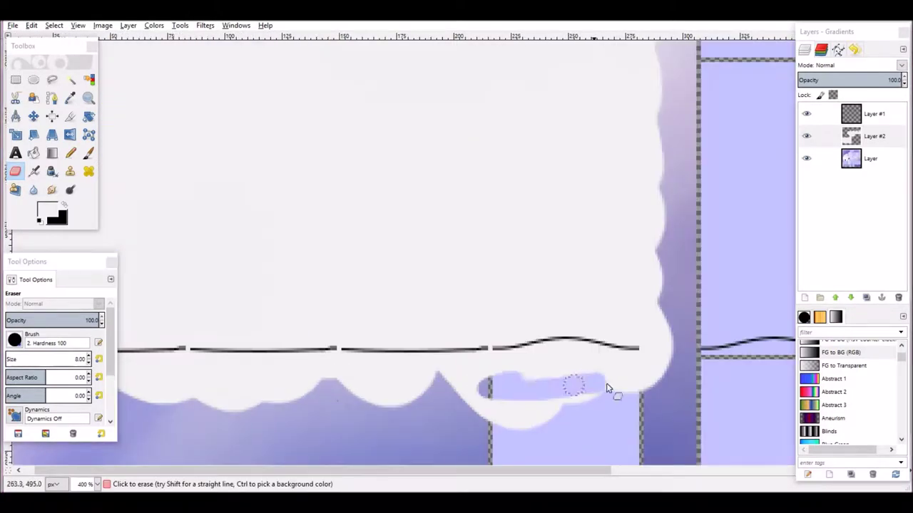
{"action": "mouse_move", "coordinate": [561, 356]}
{"action": "left_mouse_down"}
{"action": "mouse_move", "coordinate": [343, 407]}
{"action": "mouse_move", "coordinate": [418, 367]}
{"action": "left_mouse_up"}
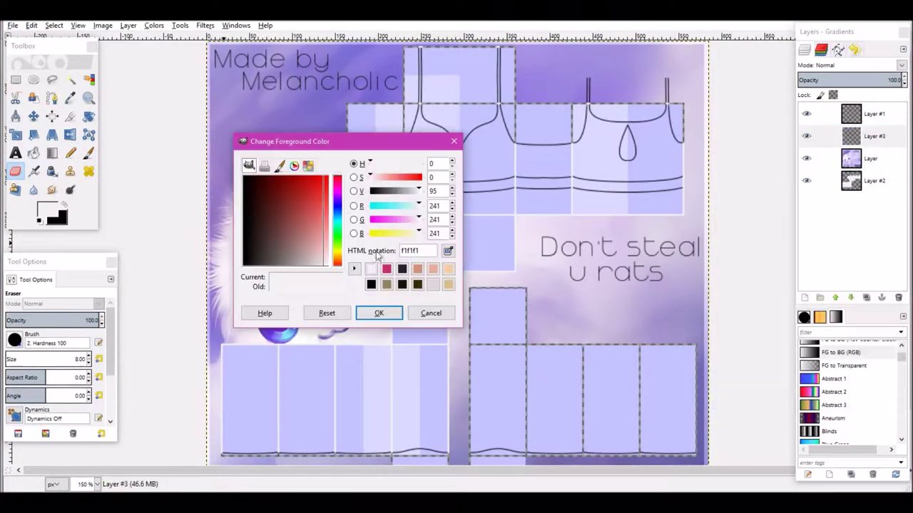
Set the foreground to dark red and paint straight strokes on Layer #3 between the waistband lines, from the side panel to the front's middle.
{"action": "left_click", "coordinate": [304, 206]}
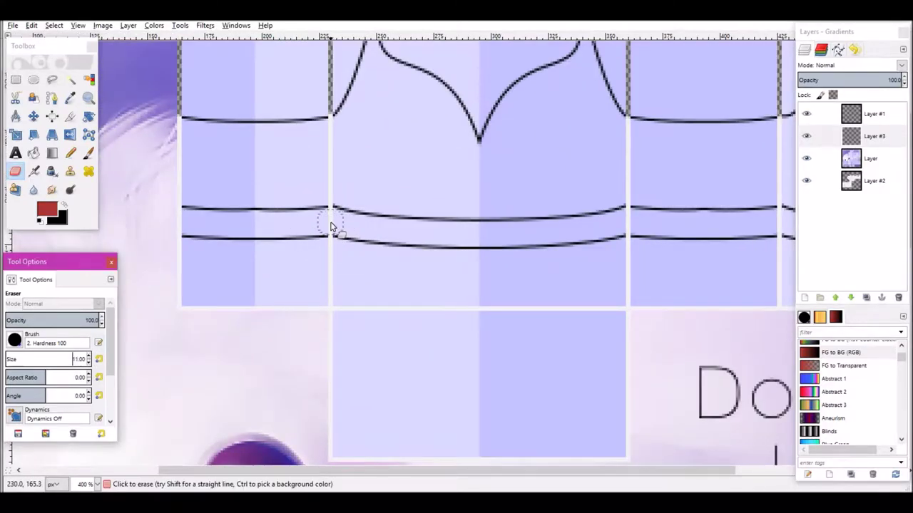
{"action": "key", "text": "p"}
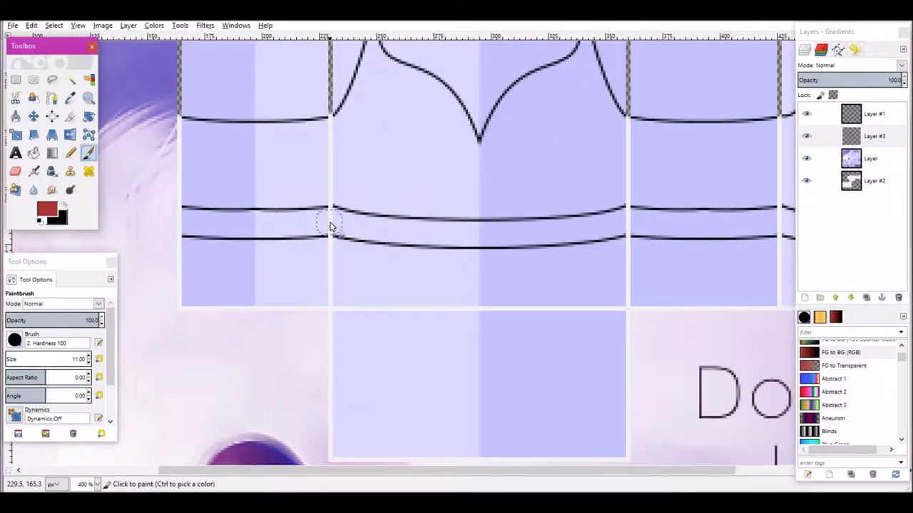
{"action": "left_click", "coordinate": [331, 225]}
{"action": "left_click", "coordinate": [476, 235], "text": "shift"}
{"action": "left_click", "coordinate": [478, 239]}
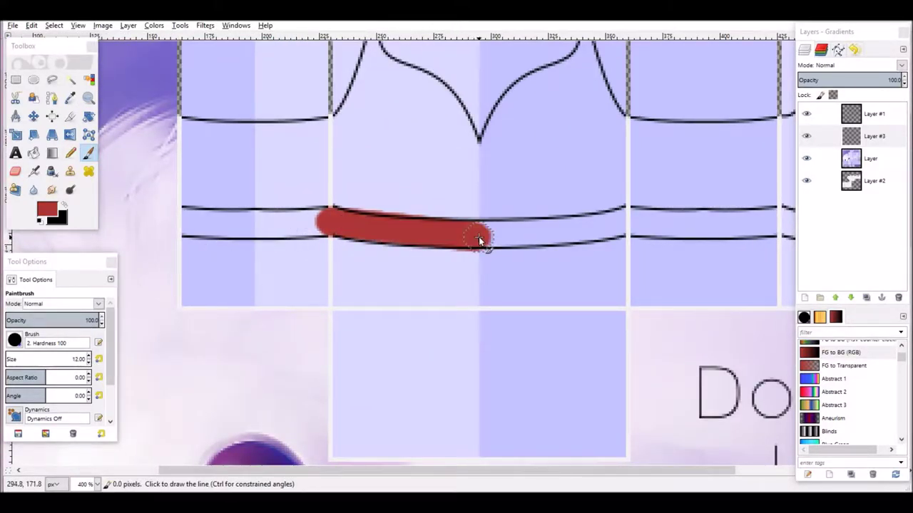
{"action": "left_click", "coordinate": [199, 215], "text": "shift"}
Copy the painted red band section and paste it mirrored to continue the band across the rest of the front and the next side panel.
{"action": "key", "text": "shift+e"}
{"action": "scroll", "coordinate": [489, 197], "scroll_direction": "up", "scroll_amount": 3}
{"action": "scroll", "coordinate": [473, 157], "scroll_direction": "down", "scroll_amount": 3}
{"action": "key", "text": "r"}
{"action": "left_click_drag", "start_coordinate": [262, 117], "coordinate": [699, 260]}
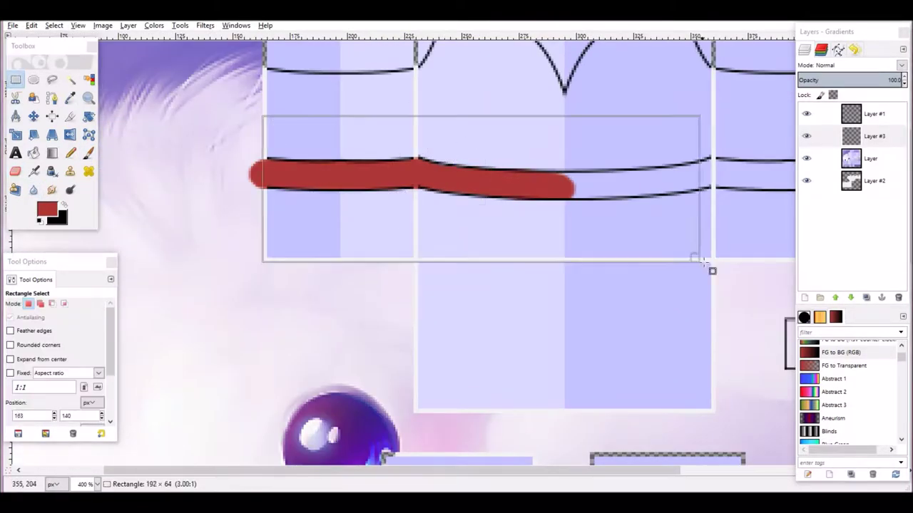
{"action": "key", "text": "ctrl+c"}
{"action": "key", "text": "ctrl+v"}
{"action": "key", "text": "ctrl+z"}
{"action": "scroll", "coordinate": [470, 214], "scroll_direction": "right", "scroll_amount": 5}
{"action": "key", "text": "ctrl+v"}
{"action": "scroll", "coordinate": [471, 214], "scroll_direction": "left", "scroll_amount": 5}
Paste another copy of the red band onto the back torso panel and fill the band's small gaps with a size 7 brush.
{"action": "left_click_drag", "start_coordinate": [644, 233], "coordinate": [677, 236]}
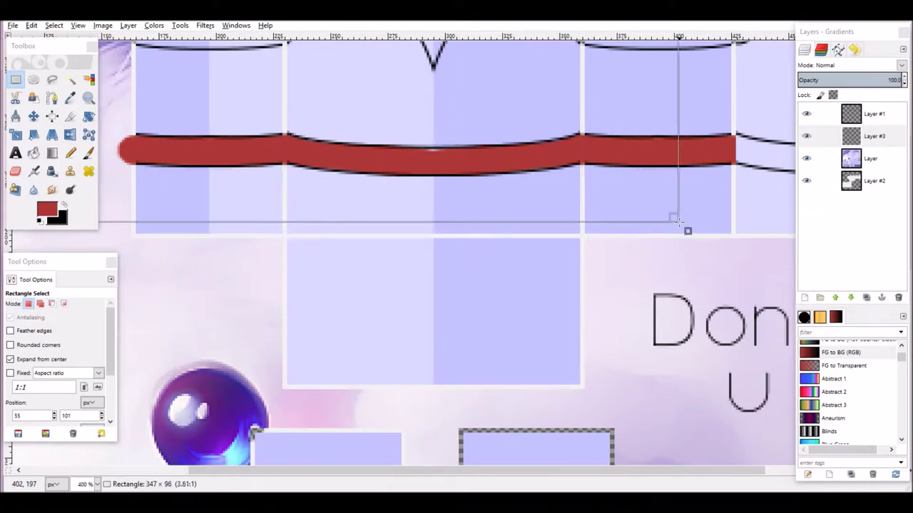
{"action": "key", "text": "p"}
{"action": "scroll", "coordinate": [139, 152], "scroll_direction": "left", "scroll_amount": 5}
{"action": "key", "text": "r"}
{"action": "key", "text": "ctrl+c"}
{"action": "key", "text": "ctrl+v"}
{"action": "key", "text": "p"}
{"action": "key", "text": "plus"}
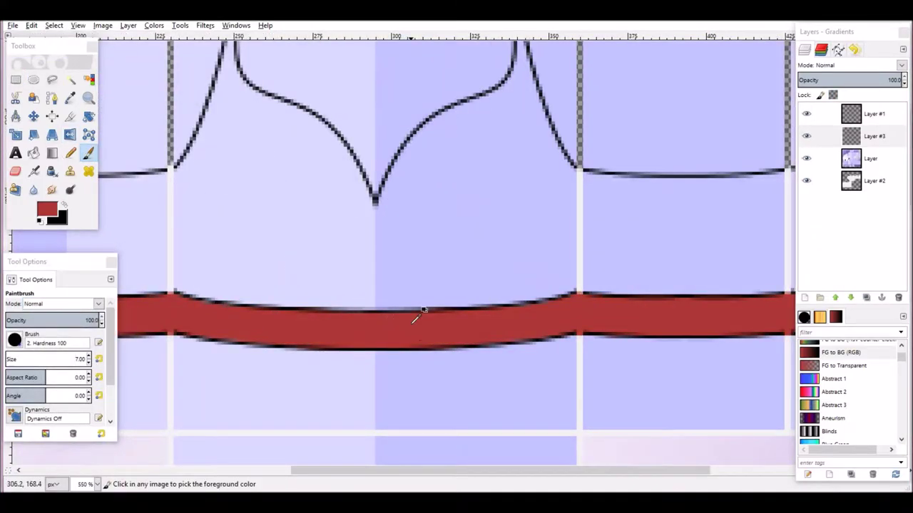
{"action": "scroll", "coordinate": [416, 318], "scroll_direction": "down", "scroll_amount": 5}
{"action": "scroll", "coordinate": [456, 257], "scroll_direction": "up", "scroll_amount": 3}
{"action": "key", "text": "Page_Down"}
{"action": "key", "text": "Page_Down"}
{"action": "scroll", "coordinate": [706, 239], "scroll_direction": "down", "scroll_amount": 3}
{"action": "scroll", "coordinate": [707, 238], "scroll_direction": "up", "scroll_amount": 3}
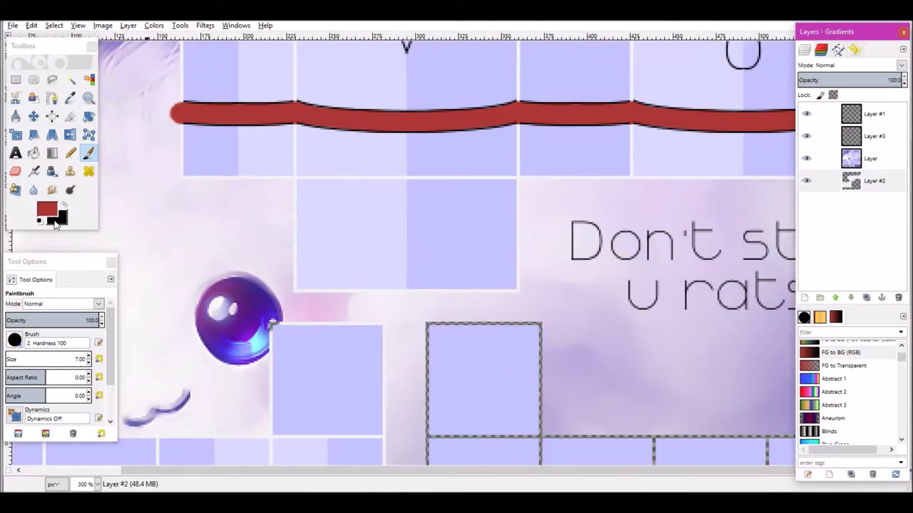
Add a new layer and paint thick black vertical strokes along the torso panel seams with a size 13 brush.
{"action": "scroll", "coordinate": [295, 255], "scroll_direction": "up", "scroll_amount": 5}
{"action": "key", "text": "x"}
{"action": "key", "text": "ctrl+shift+n"}
{"action": "key", "text": "Return"}
{"action": "left_click_drag", "start_coordinate": [297, 246], "coordinate": [296, 392]}
{"action": "left_click_drag", "start_coordinate": [630, 246], "coordinate": [631, 392]}
{"action": "scroll", "coordinate": [630, 393], "scroll_direction": "down", "scroll_amount": 3}
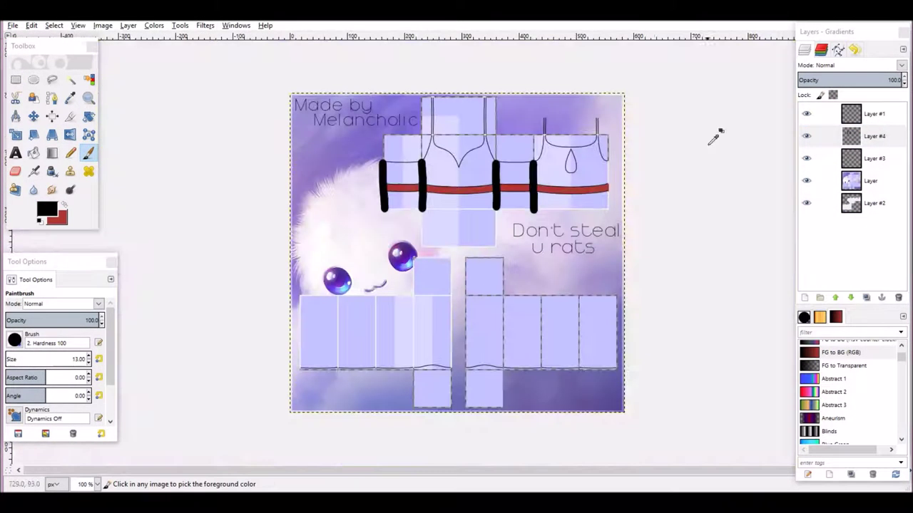
{"action": "scroll", "coordinate": [369, 296], "scroll_direction": "up", "scroll_amount": 2}
{"action": "scroll", "coordinate": [369, 295], "scroll_direction": "up", "scroll_amount": 2}
{"action": "left_click_drag", "start_coordinate": [259, 164], "coordinate": [259, 388]}
{"action": "scroll", "coordinate": [313, 414], "scroll_direction": "down", "scroll_amount": 2}
{"action": "scroll", "coordinate": [314, 414], "scroll_direction": "up", "scroll_amount": 2}
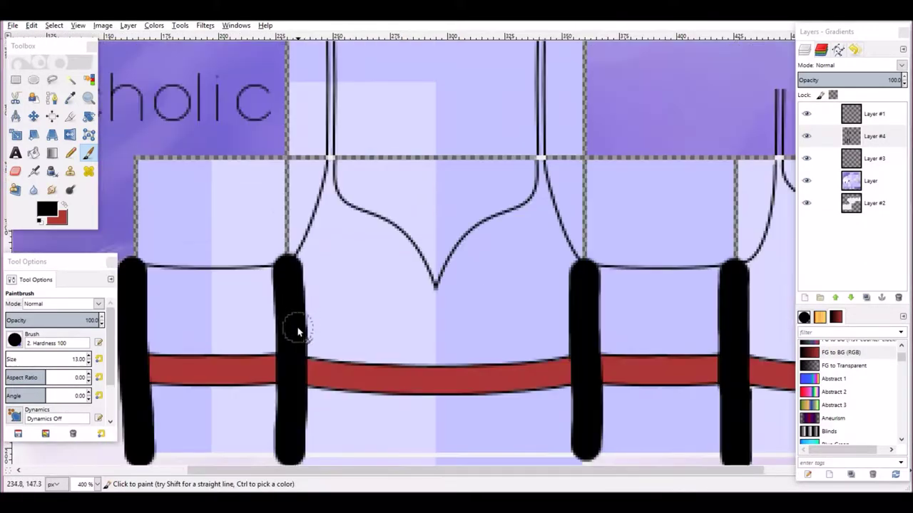
Add another layer beneath Layer #3 and try painting black curved fold strokes just above the red band on the front torso.
{"action": "key", "text": "ctrl+shift+n"}
{"action": "key", "text": "Return"}
{"action": "left_click", "coordinate": [319, 341]}
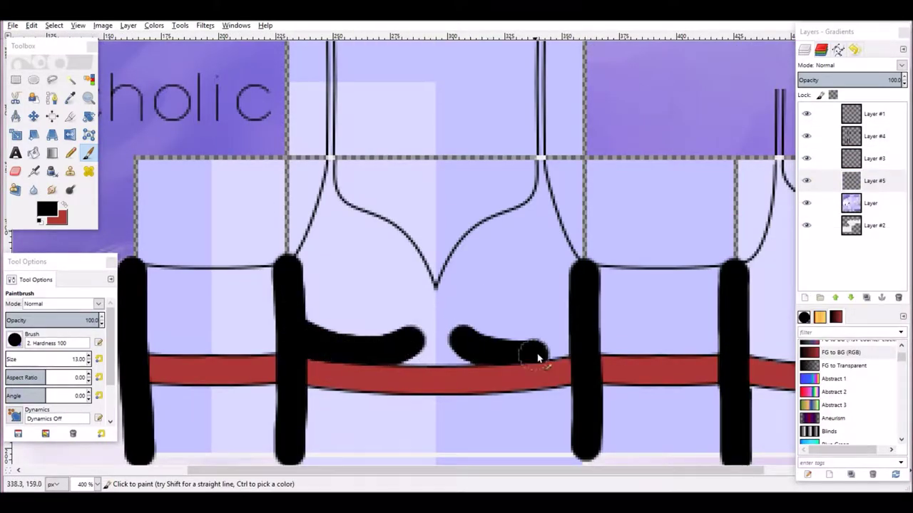
{"action": "key", "text": "ctrl+z"}
On Layer #4, paint black curved fold strokes below the front neckline and thicken both front seams around the waistband at size 13.
{"action": "scroll", "coordinate": [491, 354], "scroll_direction": "down", "scroll_amount": 4}
{"action": "scroll", "coordinate": [567, 341], "scroll_direction": "up", "scroll_amount": 3}
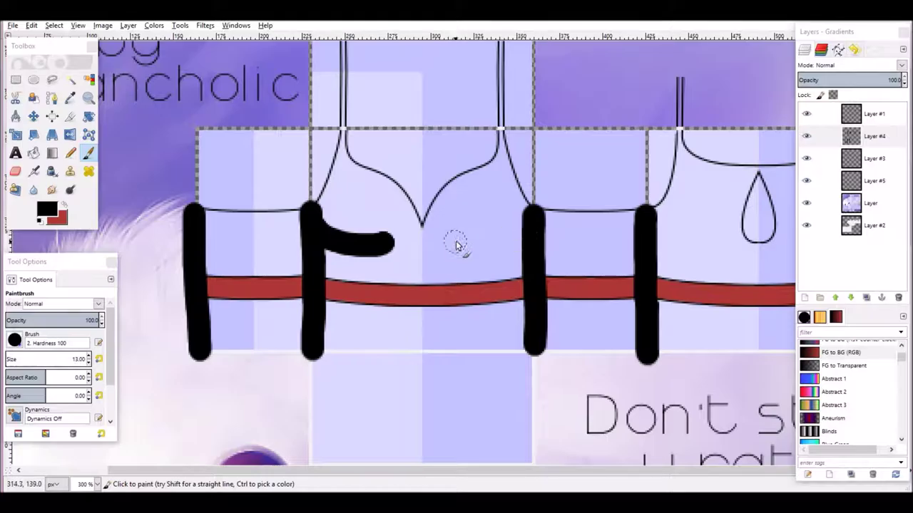
{"action": "scroll", "coordinate": [572, 282], "scroll_direction": "down", "scroll_amount": 1}
{"action": "scroll", "coordinate": [288, 263], "scroll_direction": "up", "scroll_amount": 1}
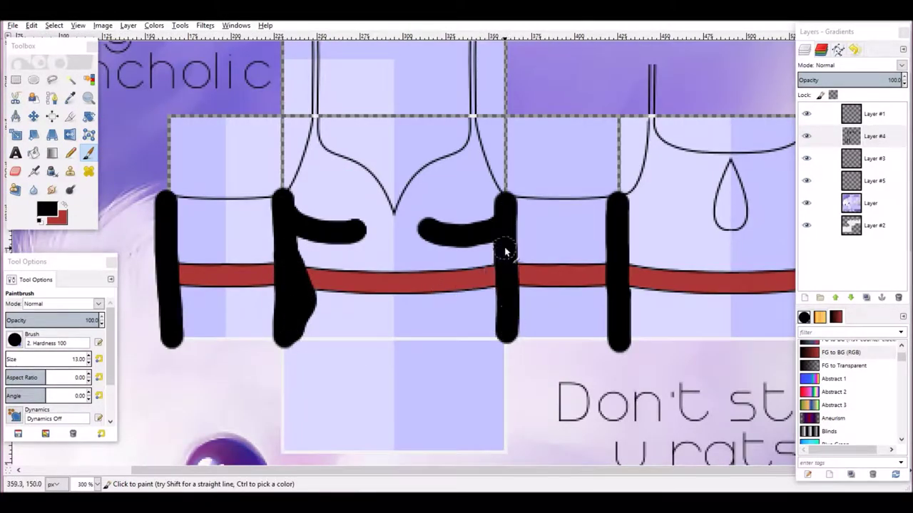
{"action": "scroll", "coordinate": [656, 204], "scroll_direction": "up", "scroll_amount": 1}
{"action": "scroll", "coordinate": [662, 204], "scroll_direction": "left", "scroll_amount": 3}
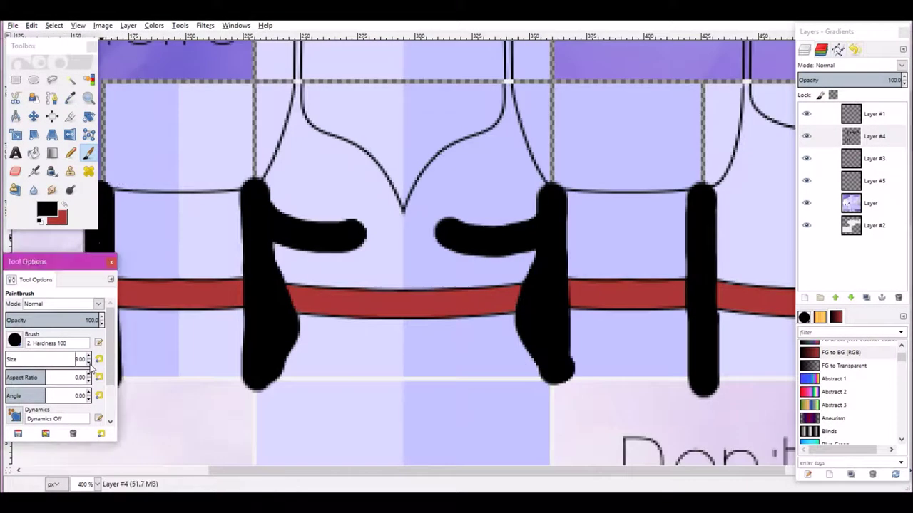
Set the brush size to 7 and paint thinner black fold strokes over the torso panels and vertical strokes along the left sleeve seams.
{"action": "left_click_drag", "start_coordinate": [111, 246], "coordinate": [188, 244]}
{"action": "left_click_drag", "start_coordinate": [171, 329], "coordinate": [378, 300]}
{"action": "left_click_drag", "start_coordinate": [637, 241], "coordinate": [683, 307]}
{"action": "scroll", "coordinate": [683, 307], "scroll_direction": "down", "scroll_amount": 2}
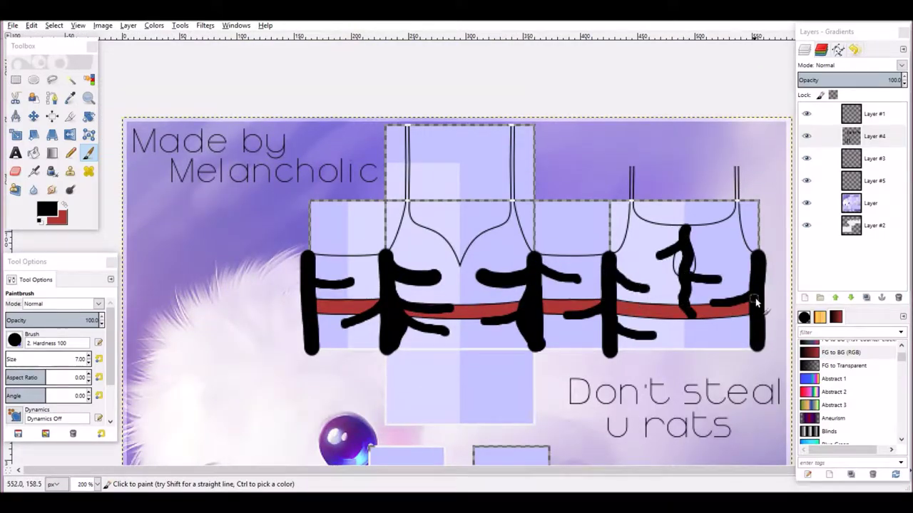
{"action": "scroll", "coordinate": [392, 287], "scroll_direction": "down", "scroll_amount": 5}
{"action": "key", "text": "shift+u"}
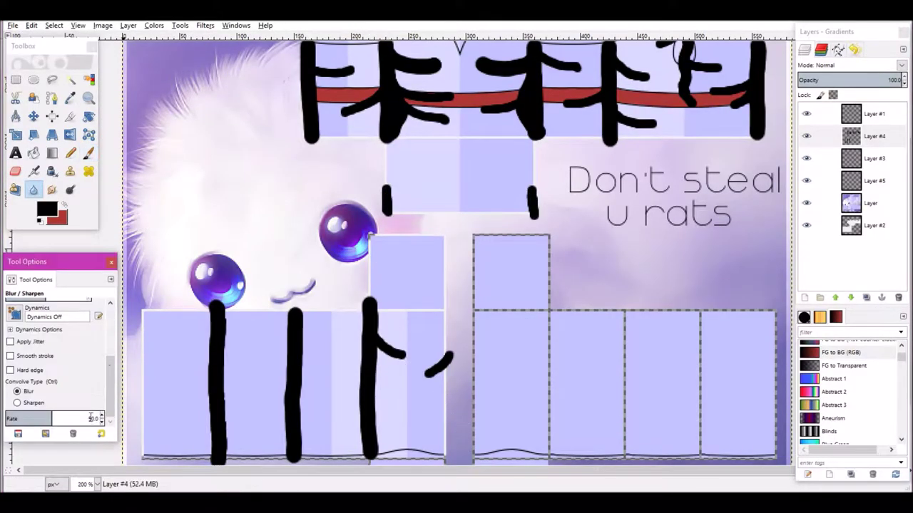
{"action": "left_click_drag", "start_coordinate": [217, 306], "coordinate": [221, 457]}
{"action": "key", "text": "ctrl+z"}
Paint short black fold strokes branching off the vertical seam strokes on the left sleeve panels.
{"action": "key", "text": "p"}
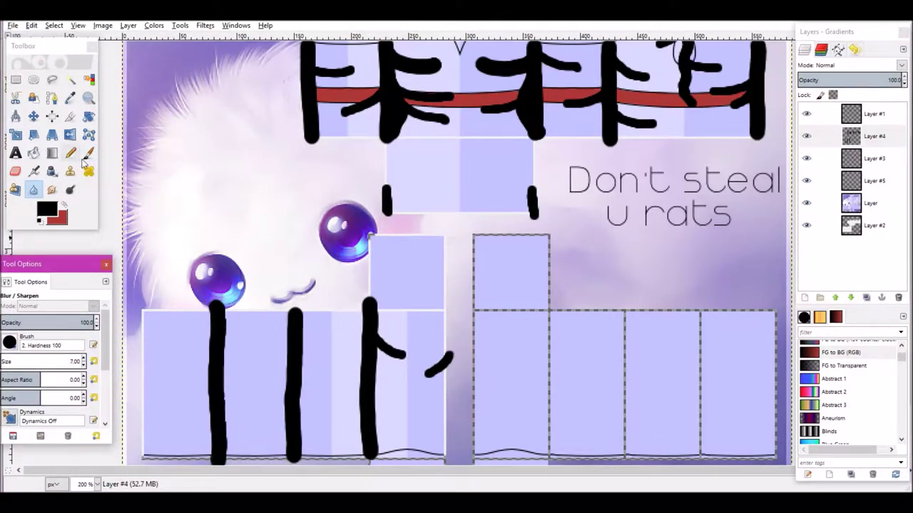
{"action": "left_click_drag", "start_coordinate": [219, 380], "coordinate": [264, 394]}
{"action": "left_click_drag", "start_coordinate": [291, 329], "coordinate": [251, 341]}
{"action": "left_click_drag", "start_coordinate": [292, 362], "coordinate": [337, 376]}
{"action": "left_click_drag", "start_coordinate": [369, 422], "coordinate": [333, 430]}
Blur the black seam and fold strokes on the left sleeve panels with the Blur tool at size 14.
{"action": "key", "text": "shift+u"}
{"action": "left_click_drag", "start_coordinate": [165, 367], "coordinate": [210, 392]}
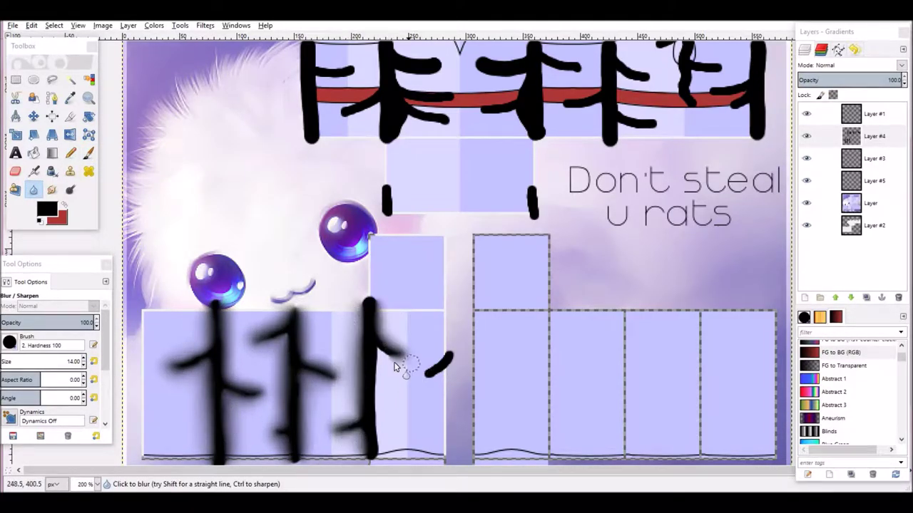
{"action": "mouse_move", "coordinate": [381, 420]}
{"action": "left_mouse_down"}
{"action": "mouse_move", "coordinate": [385, 453]}
{"action": "mouse_move", "coordinate": [425, 399]}
{"action": "left_mouse_up"}
{"action": "left_click_drag", "start_coordinate": [425, 374], "coordinate": [443, 354]}
Blur the black seam and fold strokes across the front, side and back torso panels with the Blur tool at size 14.
{"action": "scroll", "coordinate": [397, 298], "scroll_direction": "up", "scroll_amount": 3}
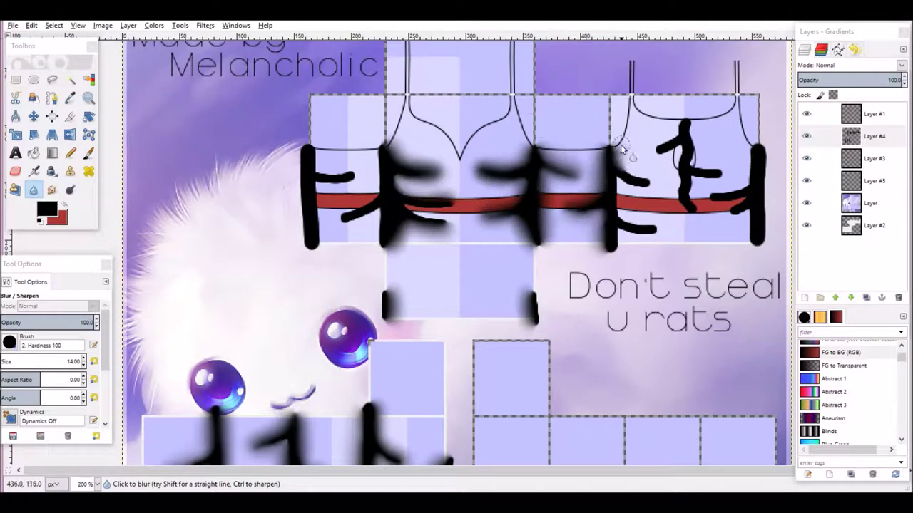
{"action": "scroll", "coordinate": [42, 360], "scroll_direction": "down", "scroll_amount": 9}
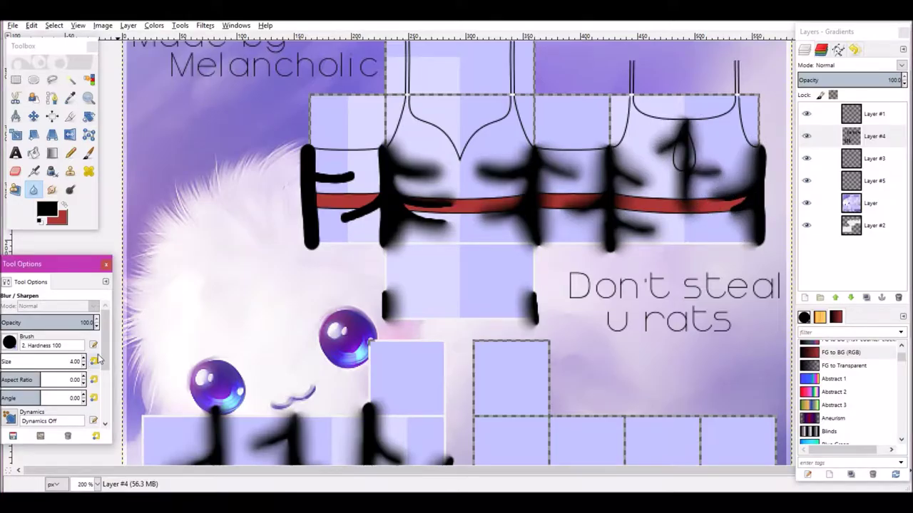
{"action": "scroll", "coordinate": [534, 258], "scroll_direction": "up", "scroll_amount": 2}
{"action": "scroll", "coordinate": [625, 218], "scroll_direction": "down", "scroll_amount": 3}
{"action": "scroll", "coordinate": [428, 285], "scroll_direction": "down", "scroll_amount": 3}
{"action": "scroll", "coordinate": [332, 316], "scroll_direction": "up", "scroll_amount": 3}
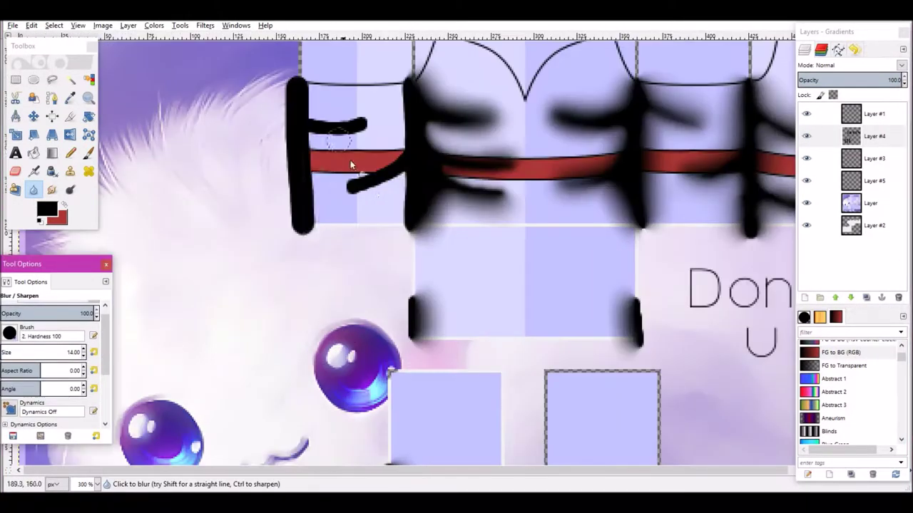
{"action": "scroll", "coordinate": [332, 315], "scroll_direction": "down", "scroll_amount": 4}
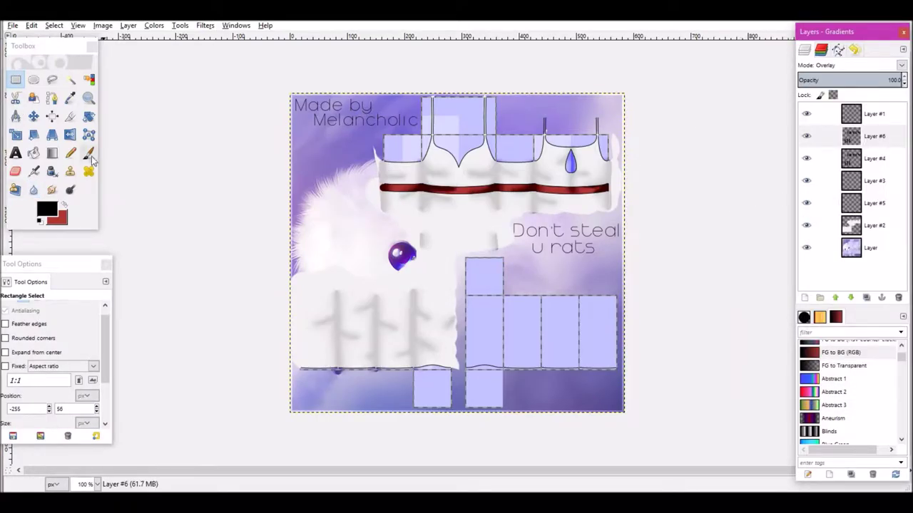
On Layer #7, paint thin black seam and fold strokes at size 3 over the torso panels and left sleeve panels.
{"action": "key", "text": "shift+u"}
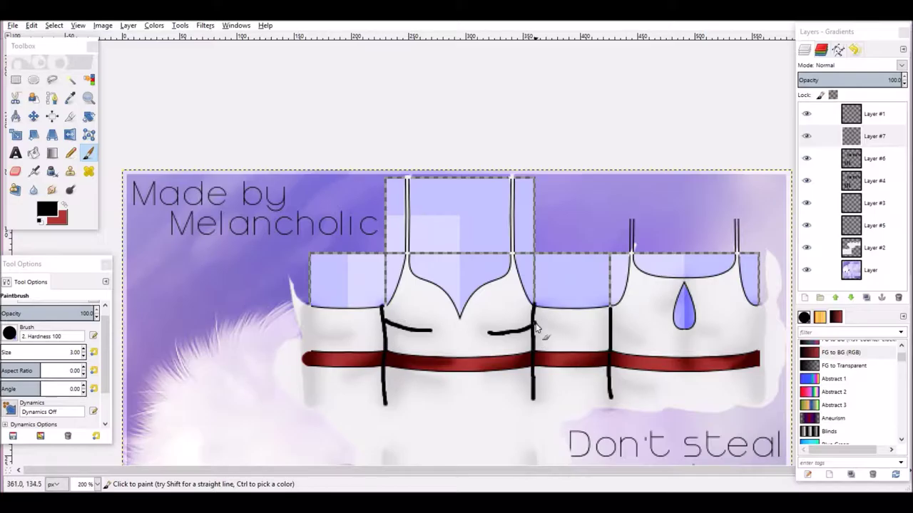
{"action": "left_click_drag", "start_coordinate": [394, 362], "coordinate": [441, 381]}
{"action": "scroll", "coordinate": [473, 368], "scroll_direction": "down", "scroll_amount": 5}
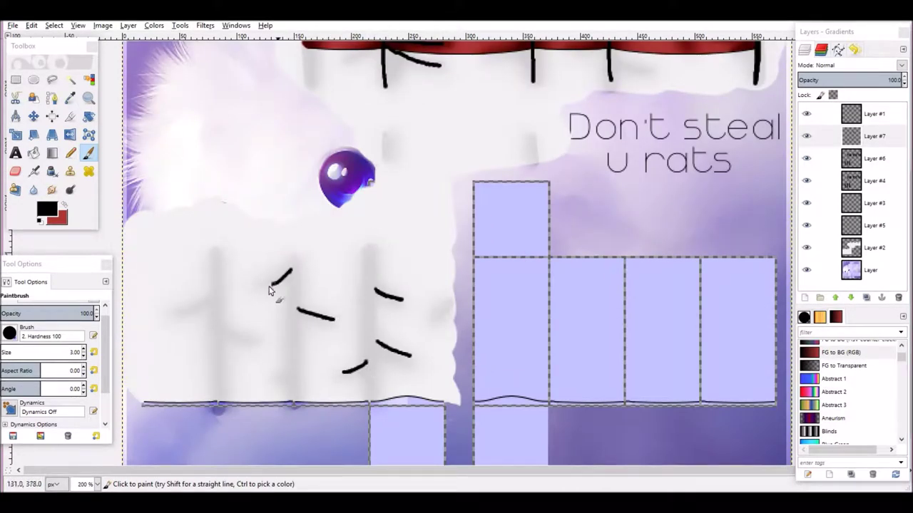
{"action": "scroll", "coordinate": [356, 306], "scroll_direction": "up", "scroll_amount": 3}
{"action": "left_click_drag", "start_coordinate": [308, 179], "coordinate": [308, 271]}
{"action": "left_click_drag", "start_coordinate": [311, 207], "coordinate": [350, 206]}
{"action": "left_click_drag", "start_coordinate": [344, 248], "coordinate": [381, 235]}
Blur the thin torso and sleeve fold strokes at size 6 and set Layer #7's opacity to 57.1.
{"action": "key", "text": "shift+u"}
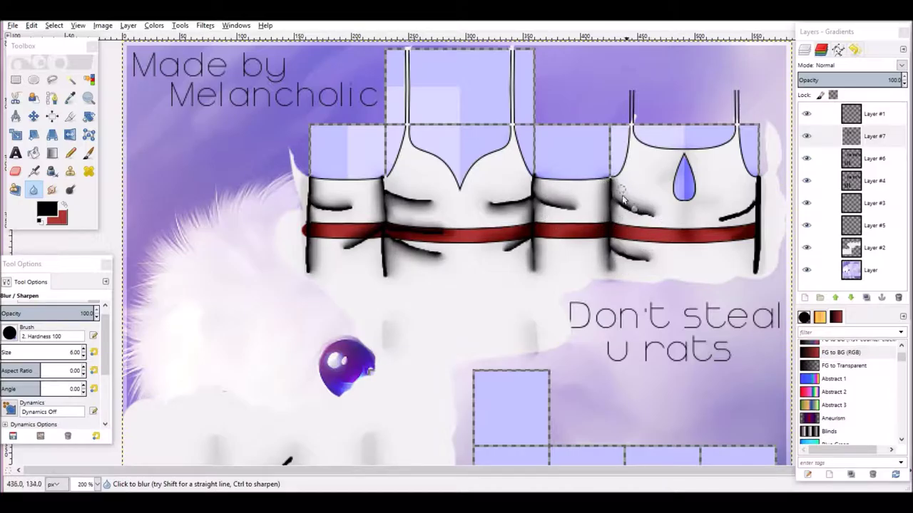
{"action": "scroll", "coordinate": [90, 413], "scroll_direction": "down", "scroll_amount": 5}
{"action": "scroll", "coordinate": [293, 313], "scroll_direction": "up", "scroll_amount": 2}
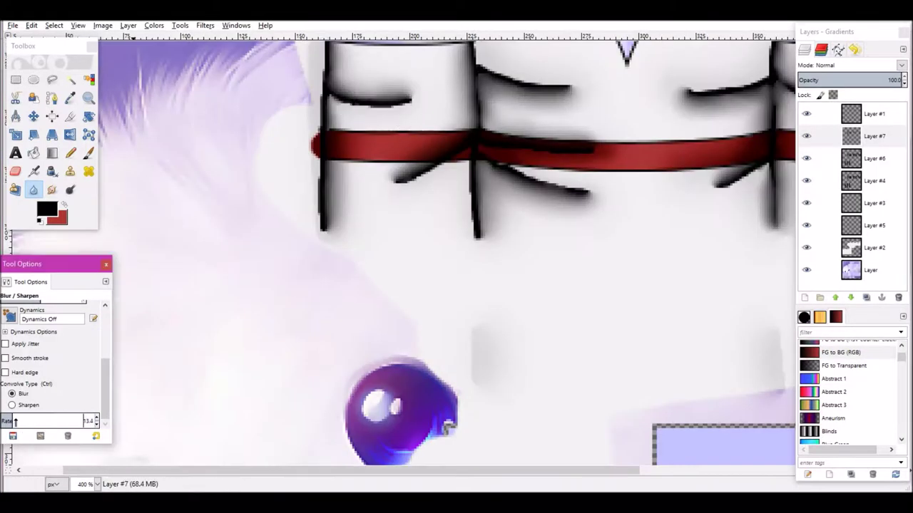
{"action": "scroll", "coordinate": [693, 201], "scroll_direction": "up", "scroll_amount": 3}
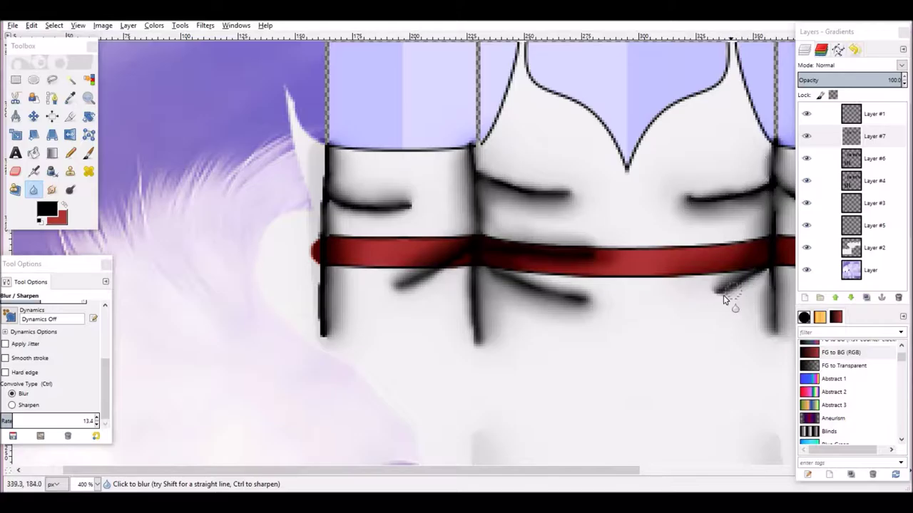
{"action": "scroll", "coordinate": [724, 299], "scroll_direction": "down", "scroll_amount": 4}
{"action": "scroll", "coordinate": [433, 277], "scroll_direction": "up", "scroll_amount": 3}
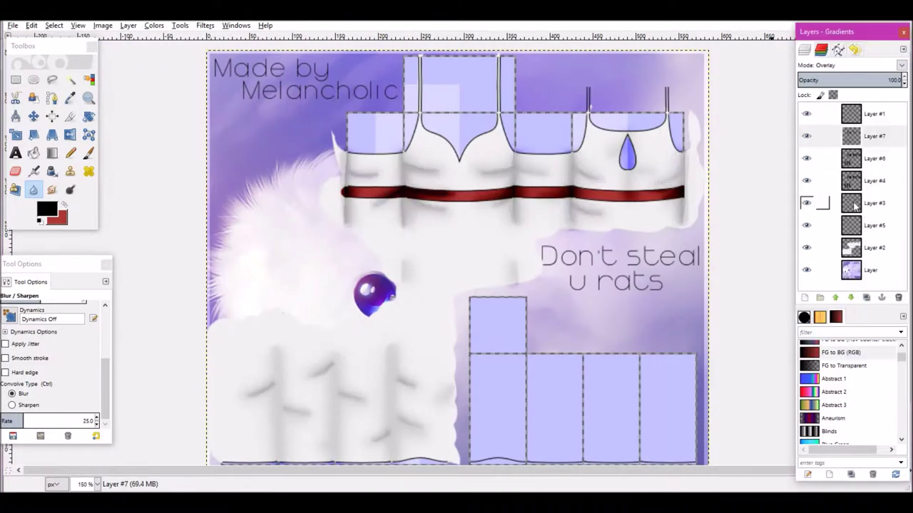
{"action": "left_click", "coordinate": [857, 80]}
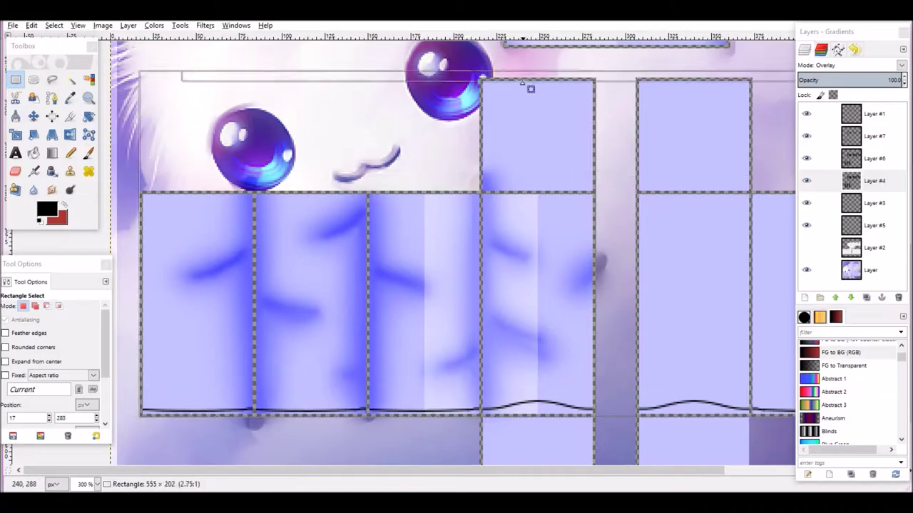
Copy the left sleeve's fold shading onto the right sleeve panels and blur the sleeve folds at size 15.17.
{"action": "key", "text": "ctrl+c"}
{"action": "key", "text": "ctrl+v"}
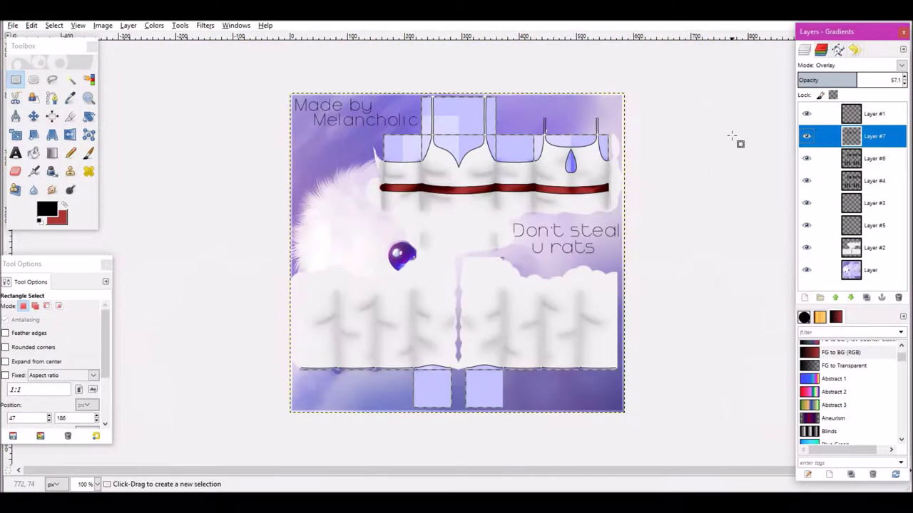
{"action": "key", "text": "shift+u"}
{"action": "left_click_drag", "start_coordinate": [4, 346], "coordinate": [10, 345]}
{"action": "key", "text": "2"}
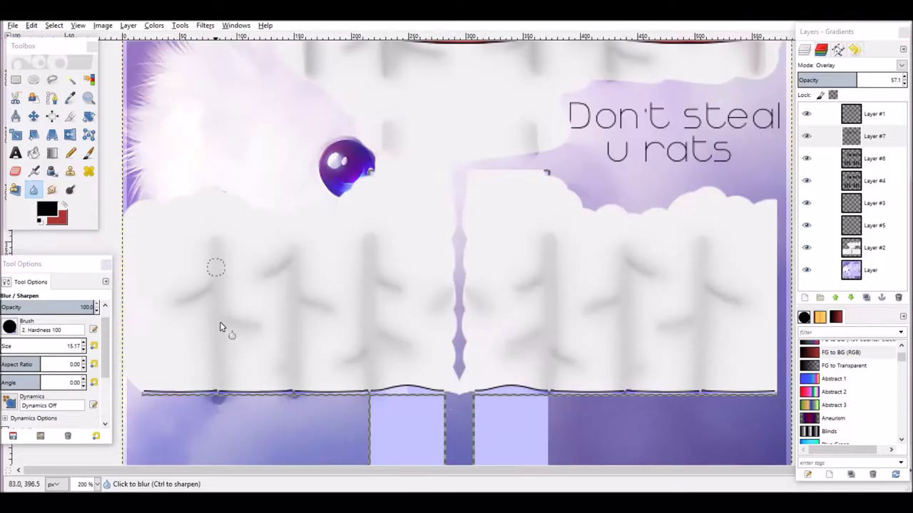
{"action": "left_click", "coordinate": [16, 81]}
{"action": "key", "text": "1"}
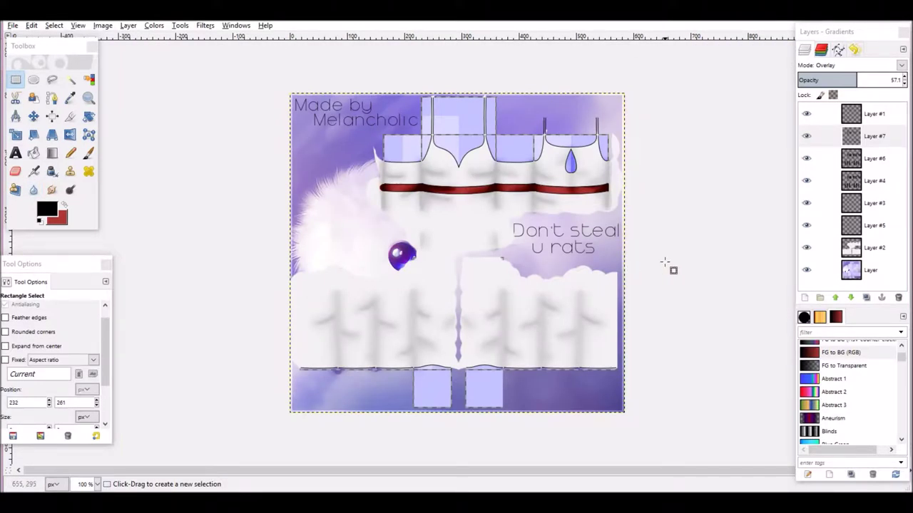
Paint white patches over the stray spots above the two sleeves with the Paintbrush at size 15.17.
{"action": "key", "text": "2"}
{"action": "key", "text": "shift+u"}
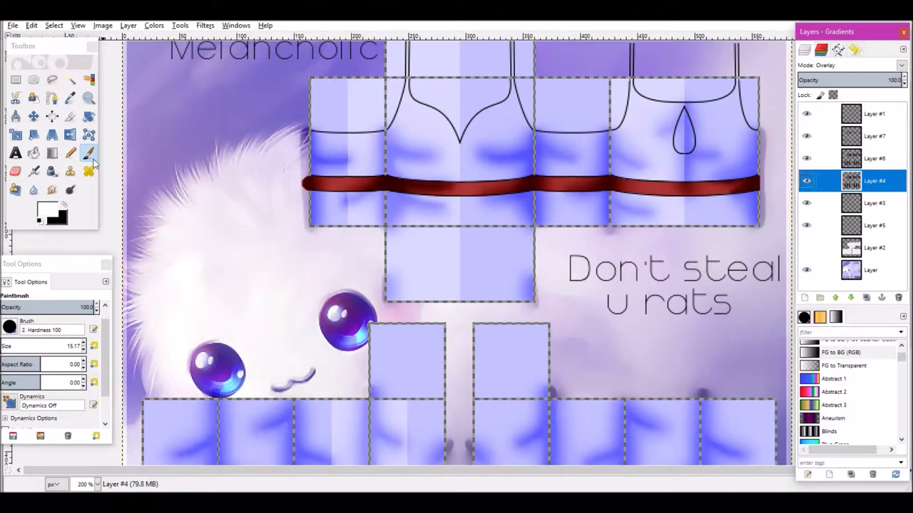
{"action": "key", "text": "r"}
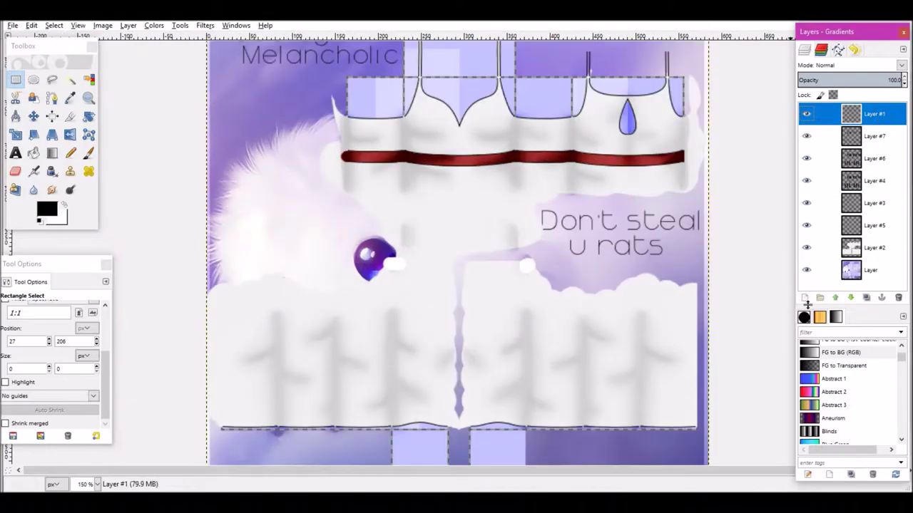
Add new layers filled with black and white in Dissolve mode at low opacity to give the red waistband a speckled texture.
{"action": "key", "text": "ctrl+shift+n"}
{"action": "key", "text": "Return"}
{"action": "key", "text": "ctrl+comma"}
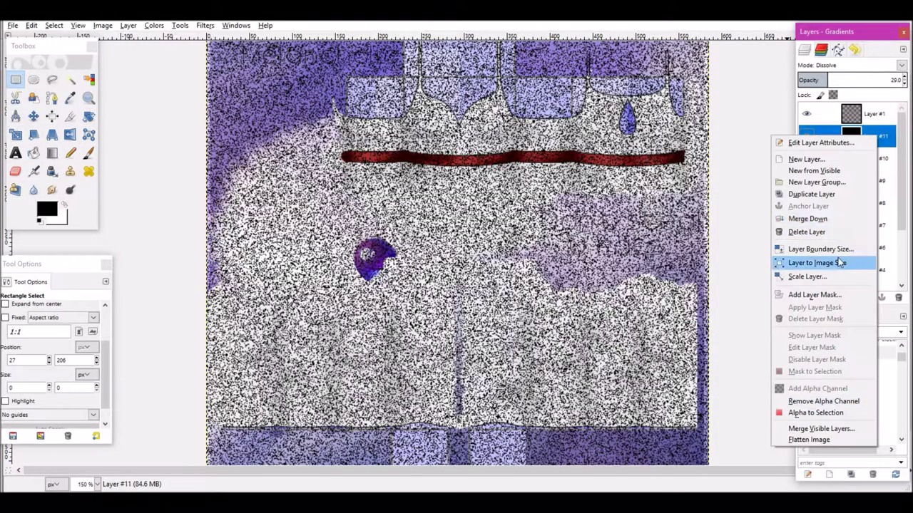
{"action": "left_click", "coordinate": [821, 216]}
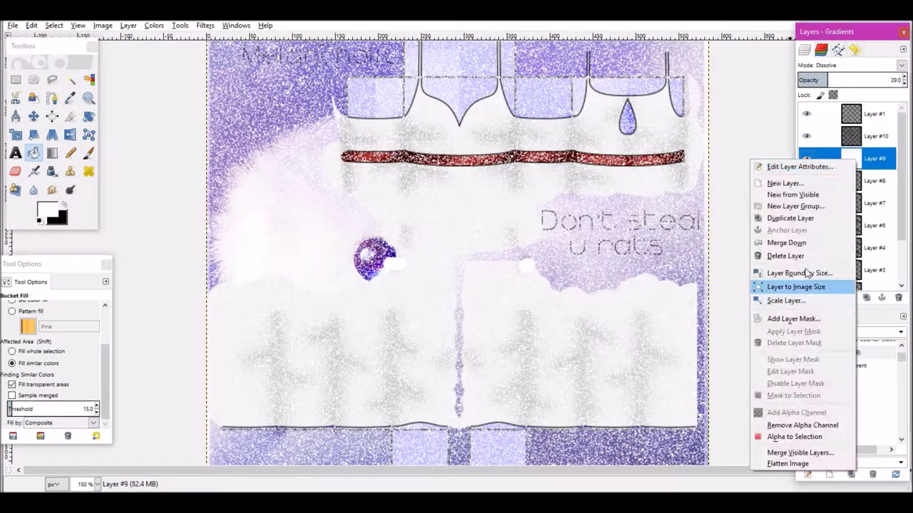
{"action": "left_click_drag", "start_coordinate": [460, 161], "coordinate": [499, 170]}
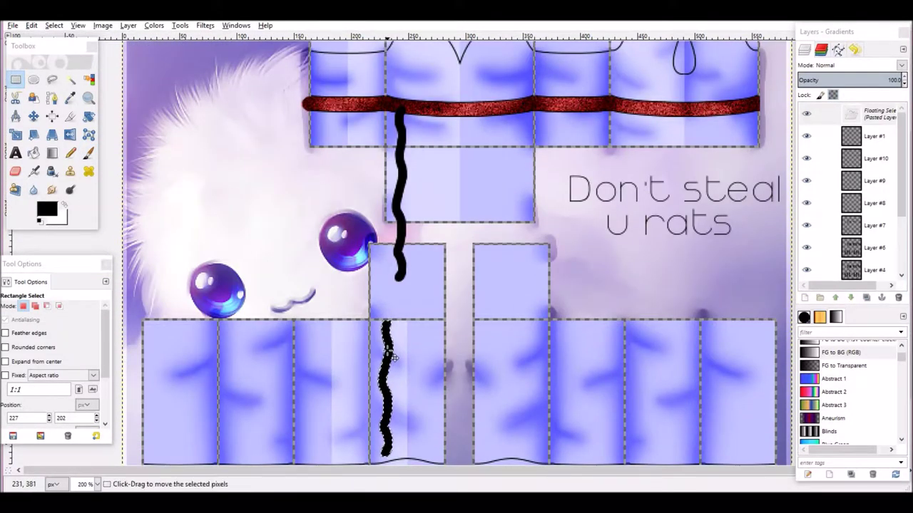
On Layer #9, copy the black wavy stripe and paste duplicates side by side across the front panel below the waistband.
{"action": "scroll", "coordinate": [392, 356], "scroll_direction": "up", "scroll_amount": 6}
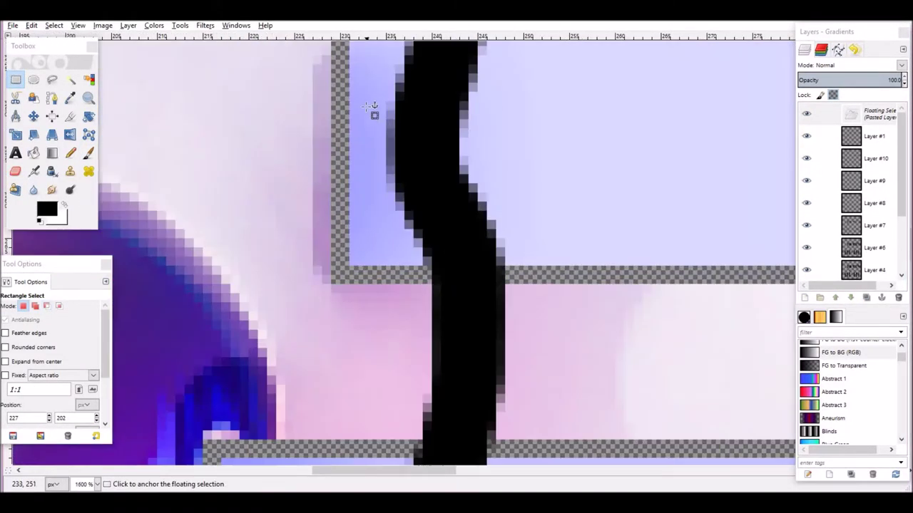
{"action": "scroll", "coordinate": [381, 225], "scroll_direction": "down", "scroll_amount": 2}
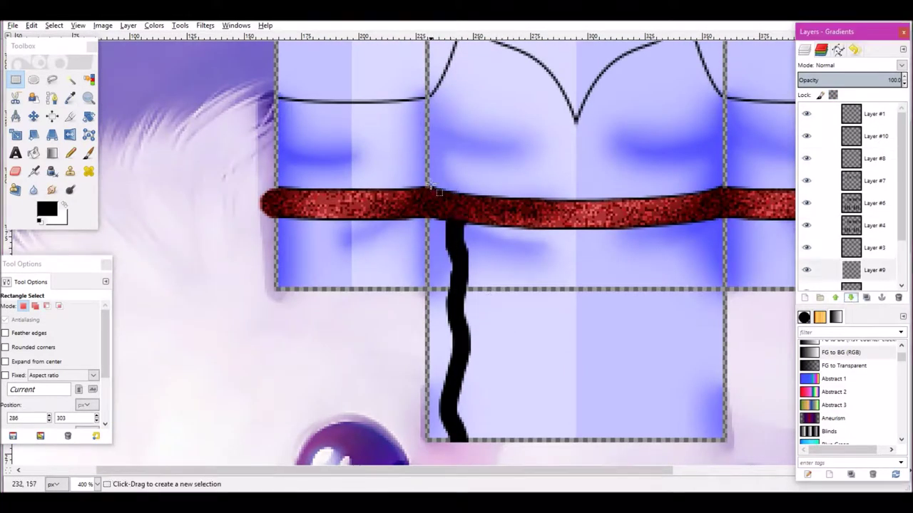
{"action": "key", "text": "ctrl+c"}
{"action": "key", "text": "ctrl+v"}
{"action": "left_click_drag", "start_coordinate": [492, 305], "coordinate": [544, 307]}
{"action": "key", "text": "ctrl+v"}
{"action": "key", "text": "ctrl+h"}
{"action": "left_click_drag", "start_coordinate": [436, 211], "coordinate": [564, 410]}
{"action": "key", "text": "ctrl+c"}
{"action": "key", "text": "ctrl+v"}
{"action": "left_click_drag", "start_coordinate": [463, 322], "coordinate": [614, 322]}
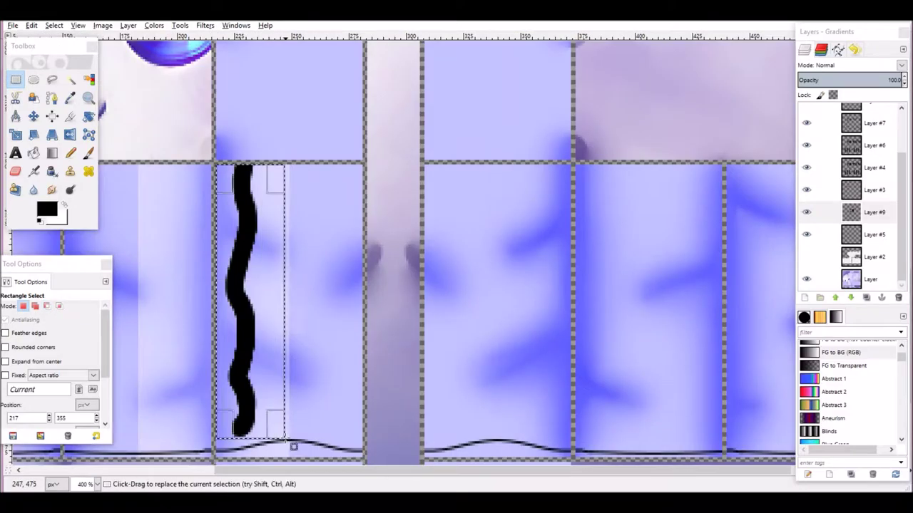
Paste copies of the wavy stripes along the sleeve panels and across the remaining torso panels below the waistband.
{"action": "key", "text": "ctrl+v"}
{"action": "left_click_drag", "start_coordinate": [239, 279], "coordinate": [285, 279]}
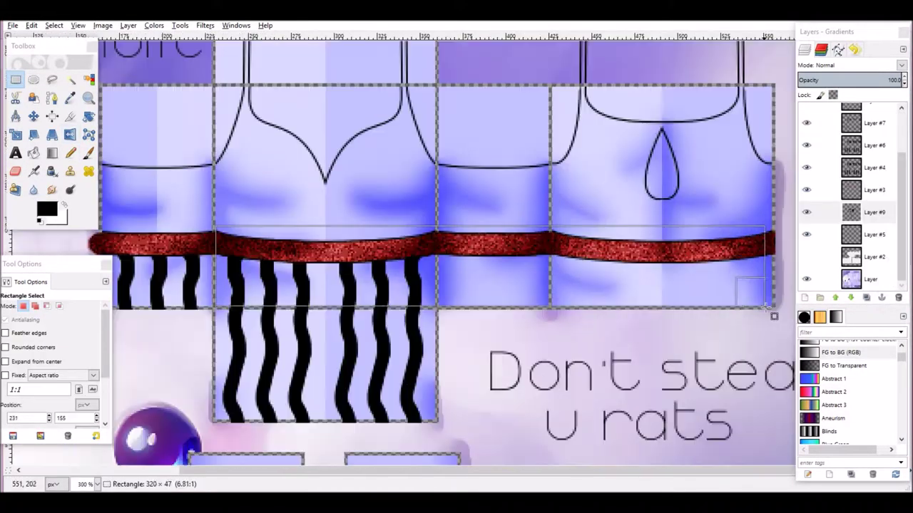
{"action": "key", "text": "ctrl+c"}
{"action": "key", "text": "ctrl+v"}
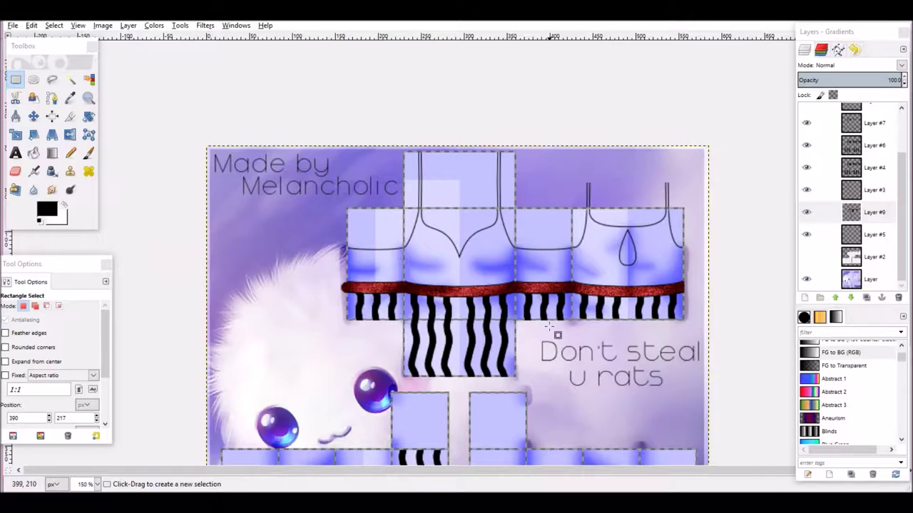
Apply a Gaussian Blur with a 13 px horizontal and vertical radius to the wavy stripes on Layer #9.
{"action": "scroll", "coordinate": [549, 328], "scroll_direction": "down", "scroll_amount": 5}
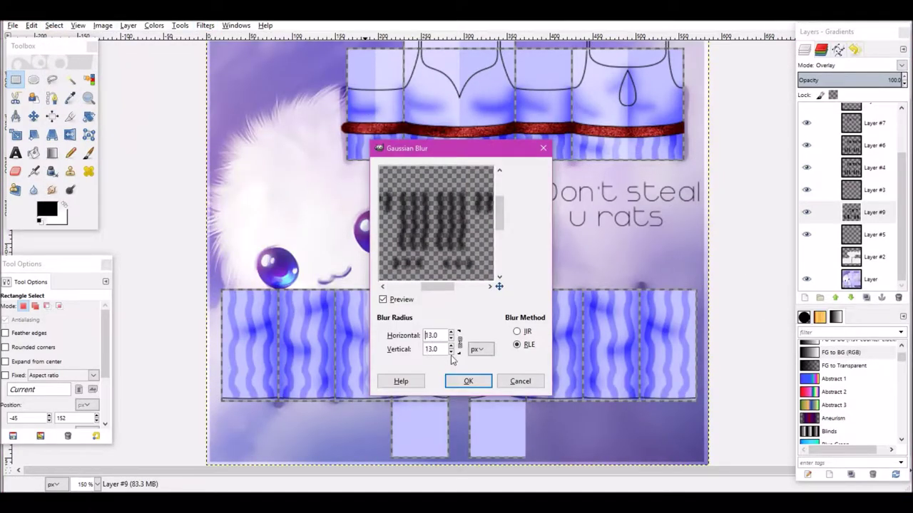
{"action": "left_click", "coordinate": [469, 381]}
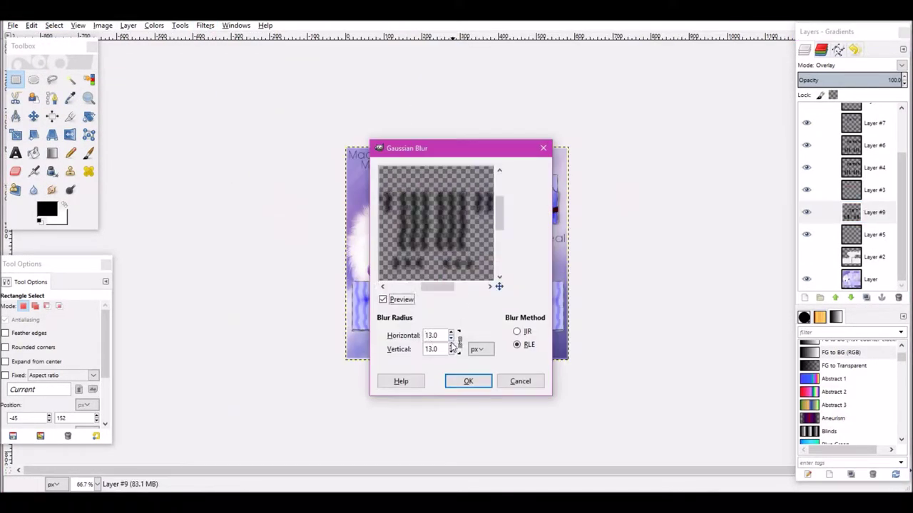
{"action": "left_click", "coordinate": [470, 381]}
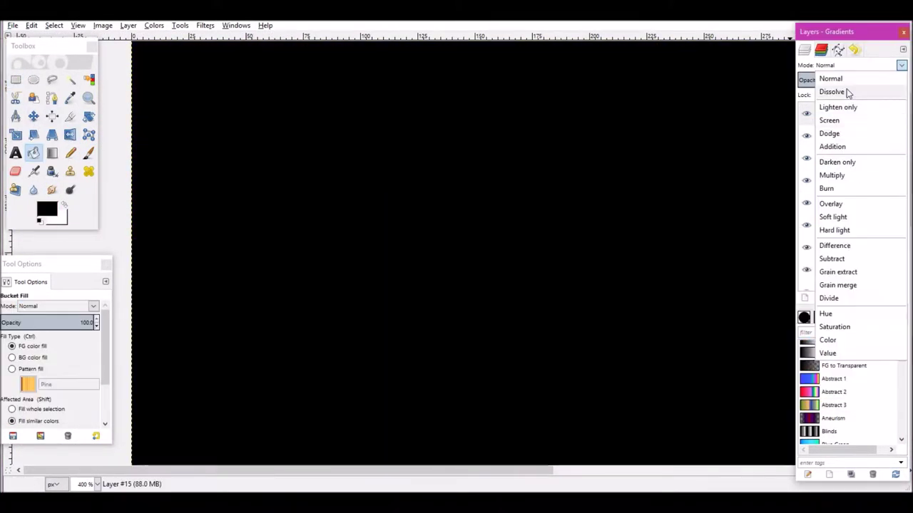
Try setting the black-filled Layer #15 to Dissolve mode at reduced opacity to speckle the red heart.
{"action": "left_click", "coordinate": [846, 88]}
{"action": "left_click_drag", "start_coordinate": [900, 80], "coordinate": [887, 80]}
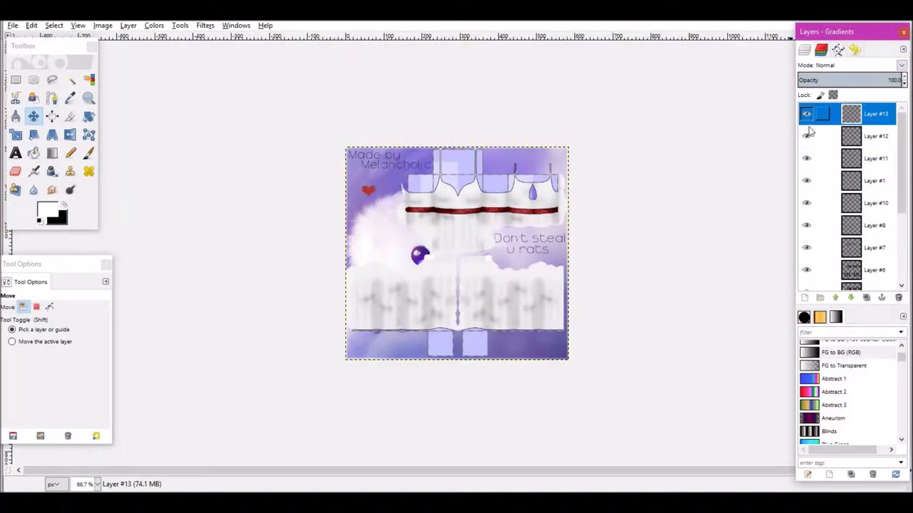
{"action": "left_click", "coordinate": [738, 164]}
Try pasting copies of the red heart over the front, side and back torso panels above the waistband.
{"action": "key", "text": "r"}
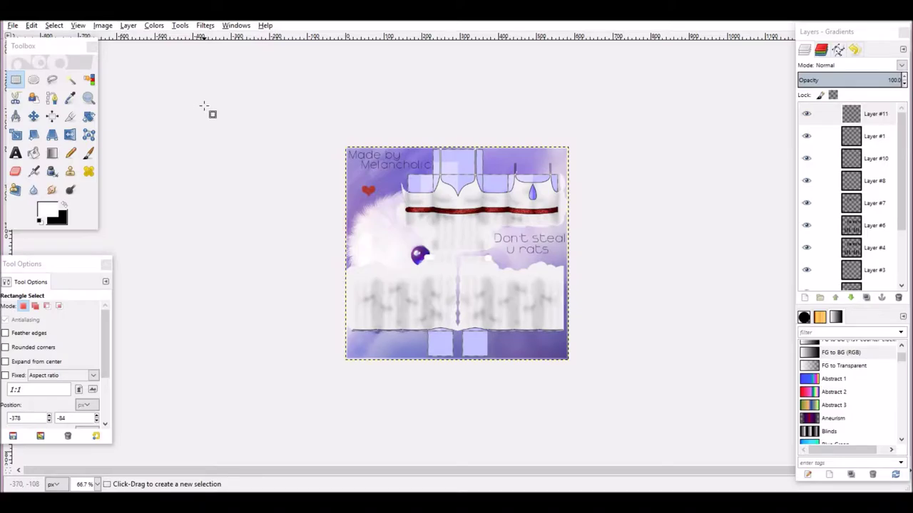
{"action": "scroll", "coordinate": [371, 279], "scroll_direction": "up", "scroll_amount": 5}
{"action": "key", "text": "ctrl+v"}
{"action": "left_click_drag", "start_coordinate": [448, 227], "coordinate": [428, 227]}
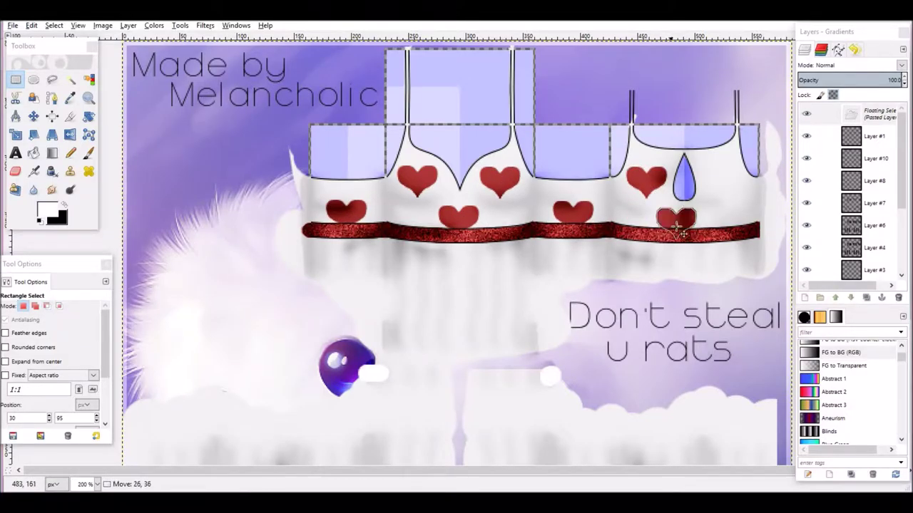
{"action": "key", "text": "ctrl+h"}
{"action": "scroll", "coordinate": [679, 191], "scroll_direction": "down", "scroll_amount": 3, "text": "ctrl"}
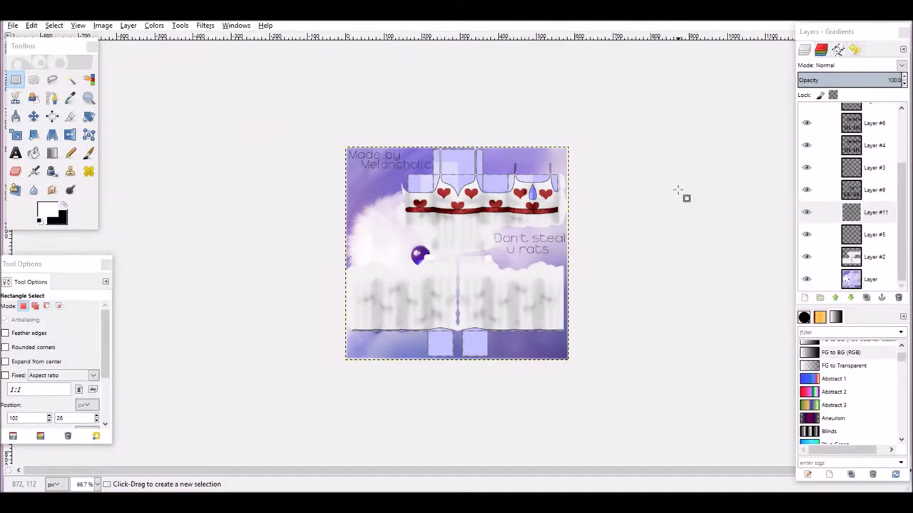
{"action": "left_click", "coordinate": [806, 213]}
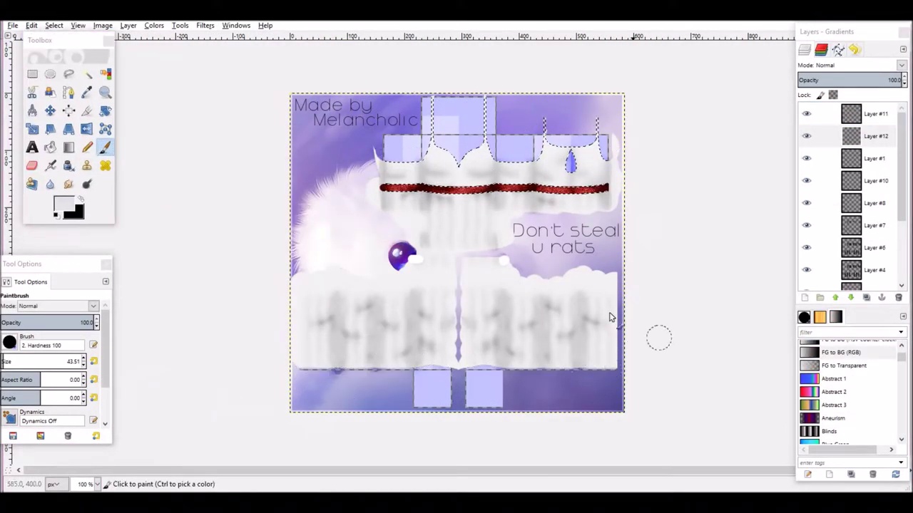
Export the template as a PNG named Valentines Day Dress.
{"action": "left_click", "coordinate": [13, 25]}
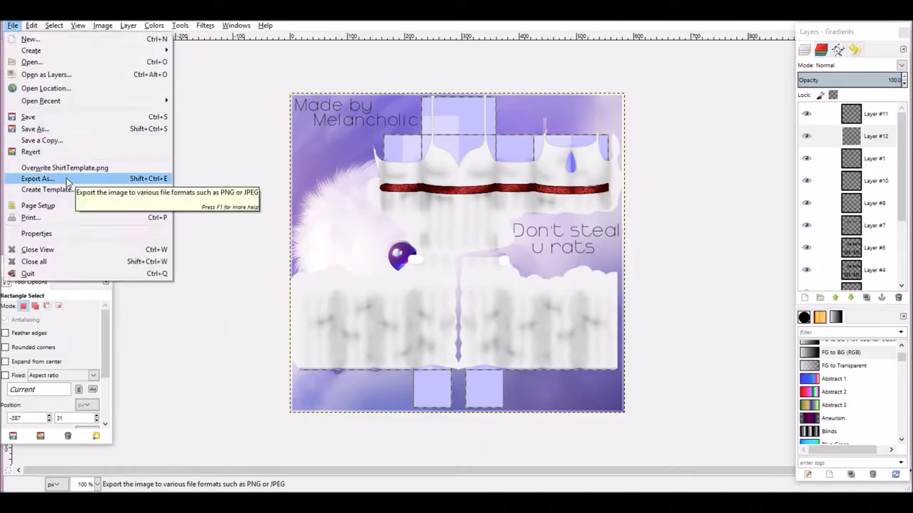
{"action": "left_click", "coordinate": [157, 177]}
{"action": "type", "text": "Valentines Day Dress"}
{"action": "left_click", "coordinate": [621, 330]}
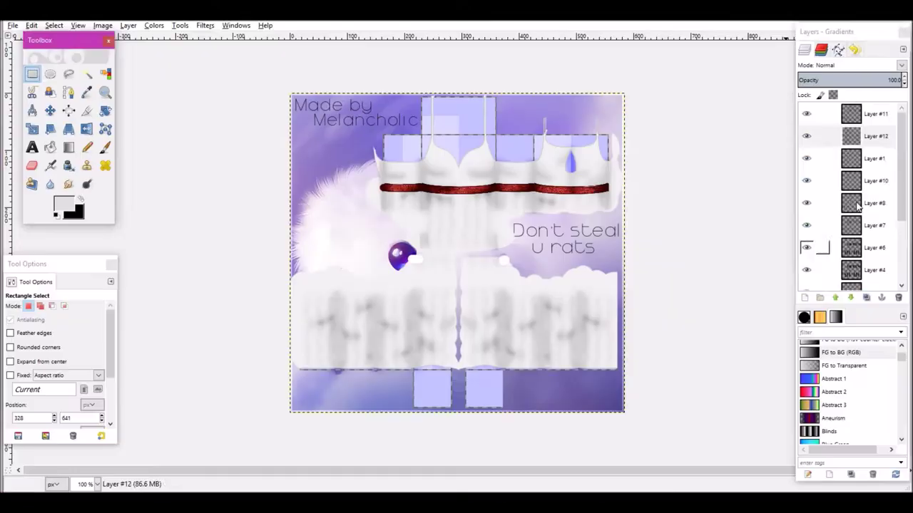
{"action": "left_click", "coordinate": [590, 343]}
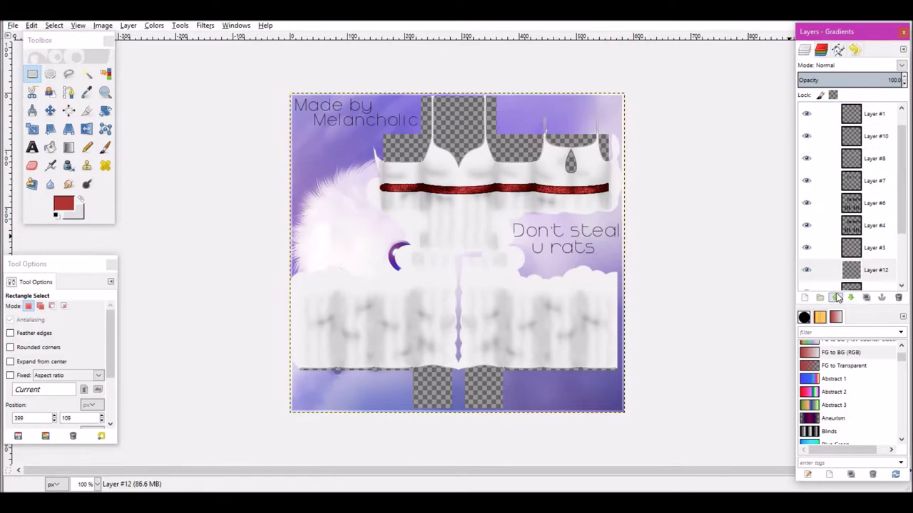
Lower Layer #12 in the layer stack and export the template as a PNG named Valentines day dress in the outfits folder.
{"action": "left_click", "coordinate": [848, 298]}
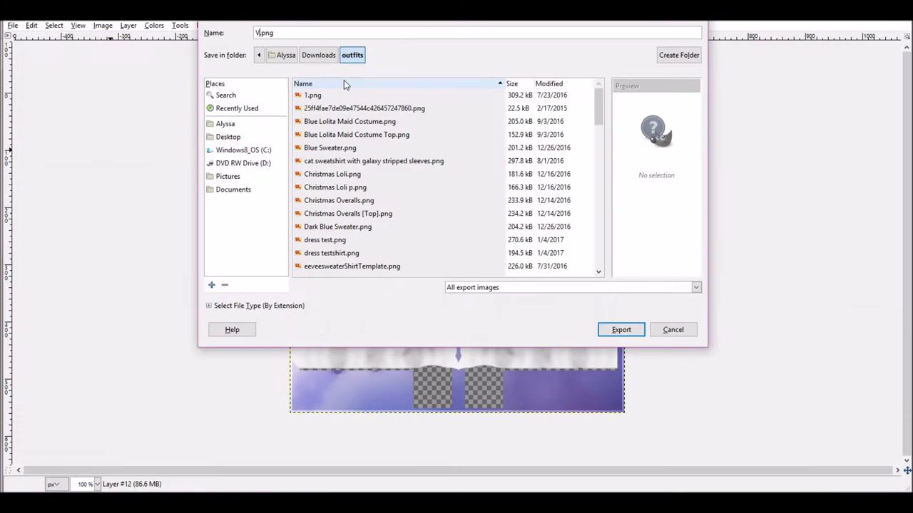
{"action": "type", "text": "Valentines day dress"}
{"action": "left_click", "coordinate": [621, 329]}
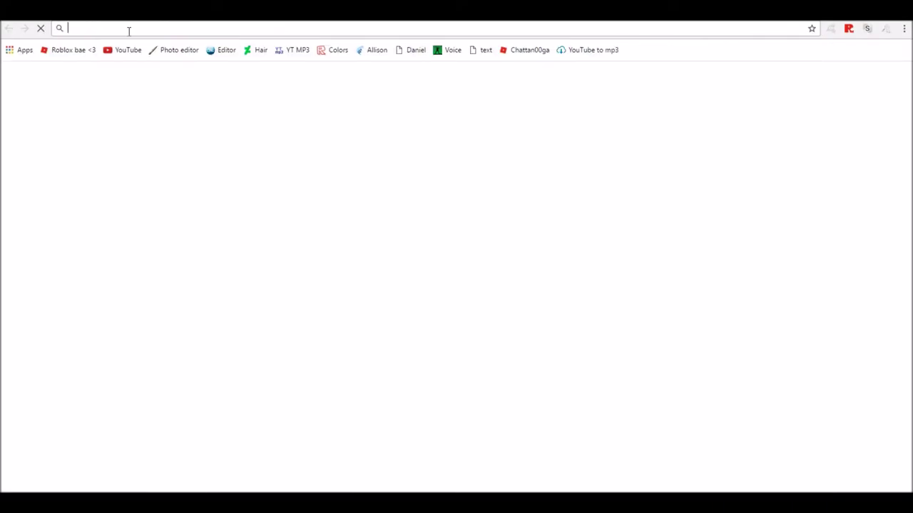